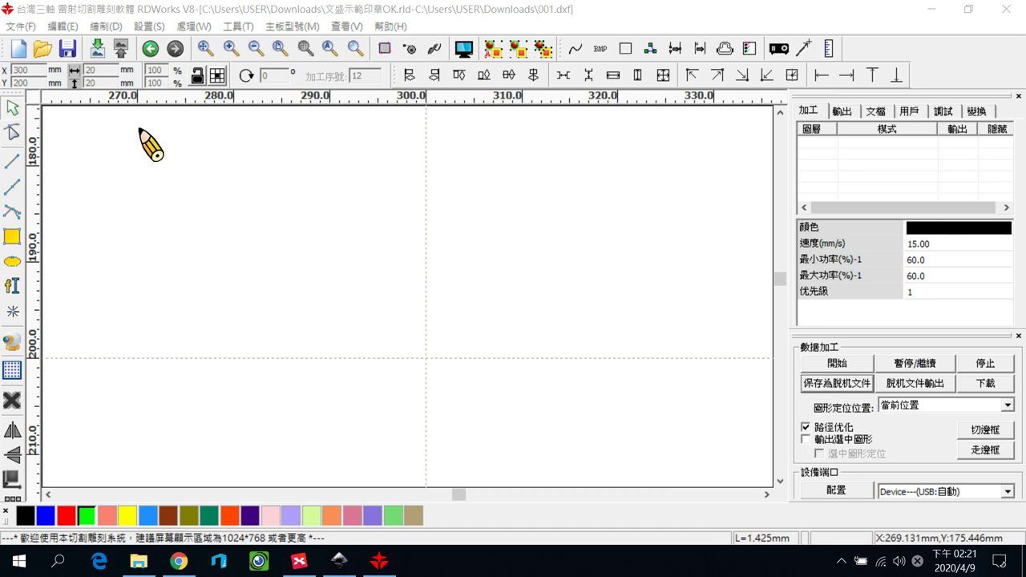
Import the 001 DXF file from the 下載 (Downloads) folder into the workspace.
left_click(19, 26)
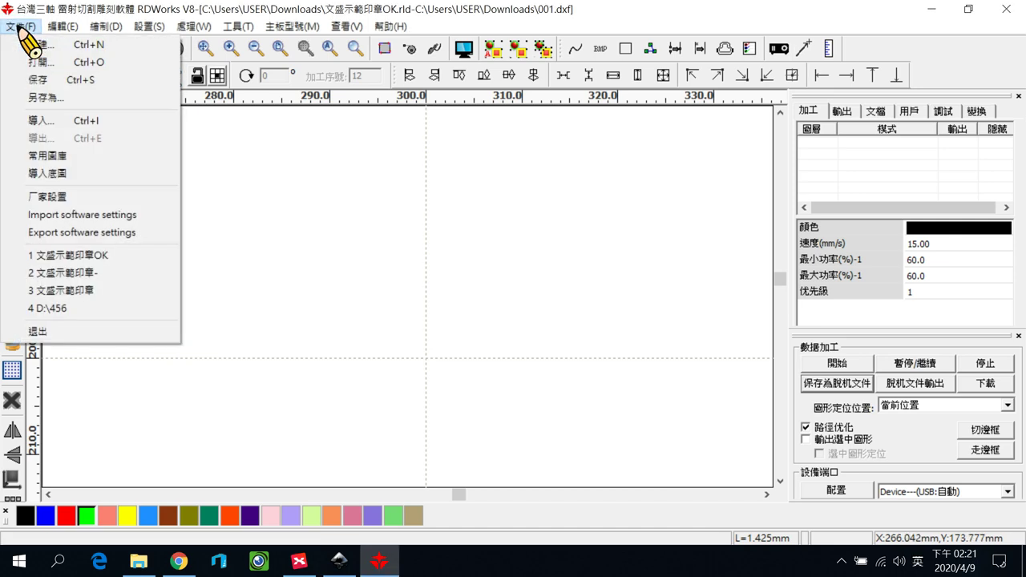
left_click(74, 122)
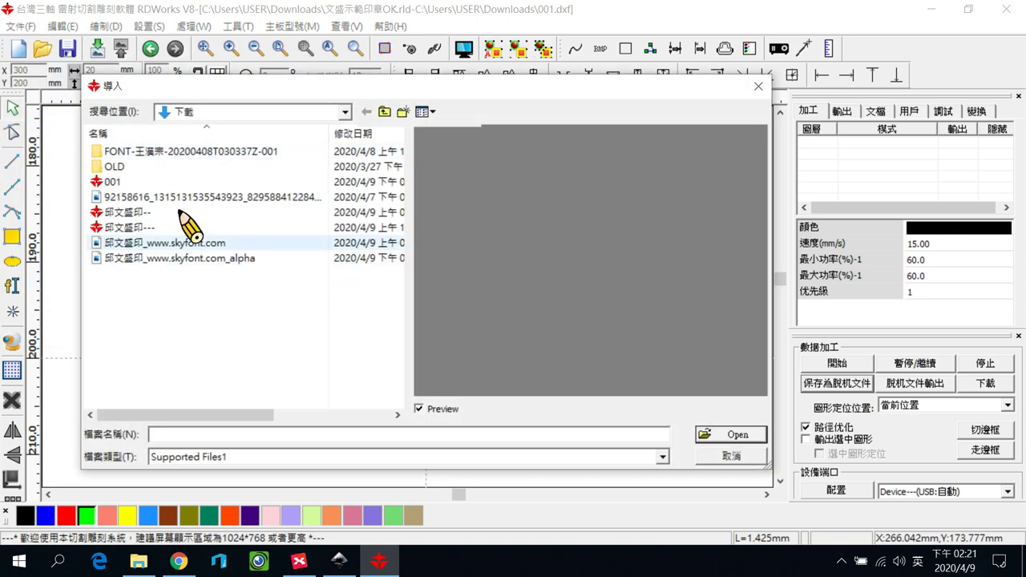
left_click(100, 181)
left_click(717, 436)
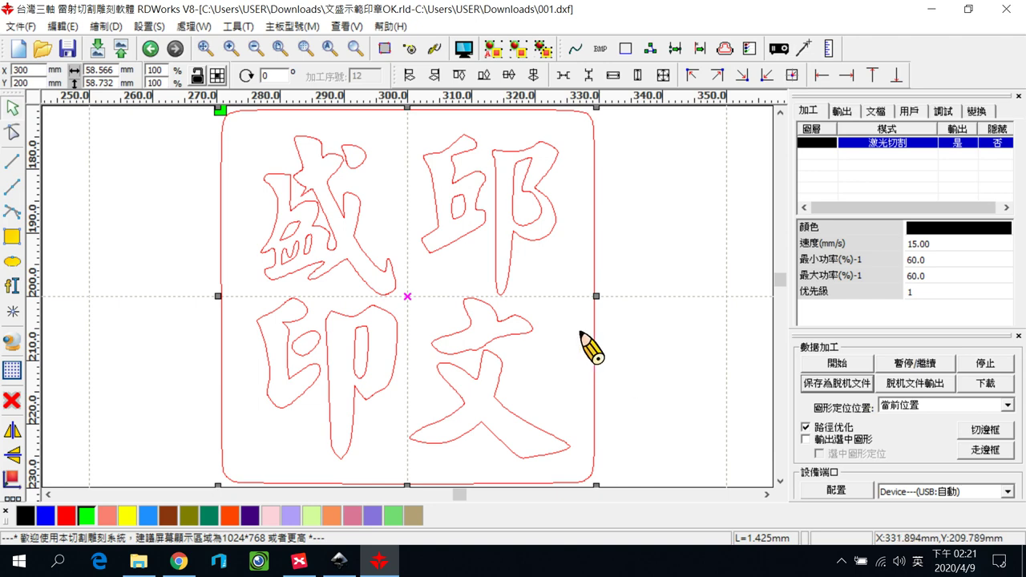
Group all character outlines inside the rounded frame, leaving the frame out of the group.
scroll(568, 309, "down", 1)
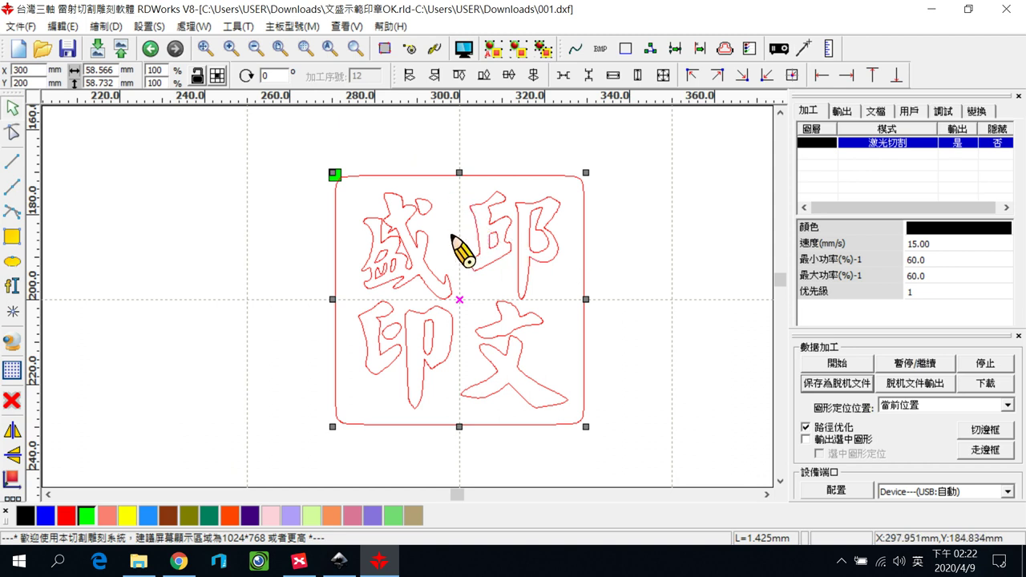
left_click(313, 192)
left_click_drag(495, 303, 607, 419)
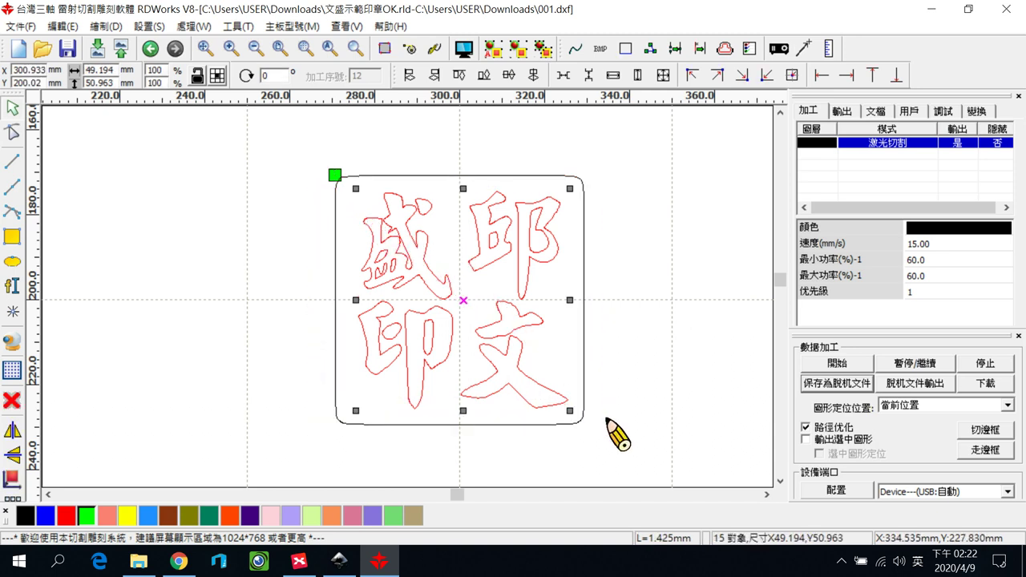
left_click(67, 26)
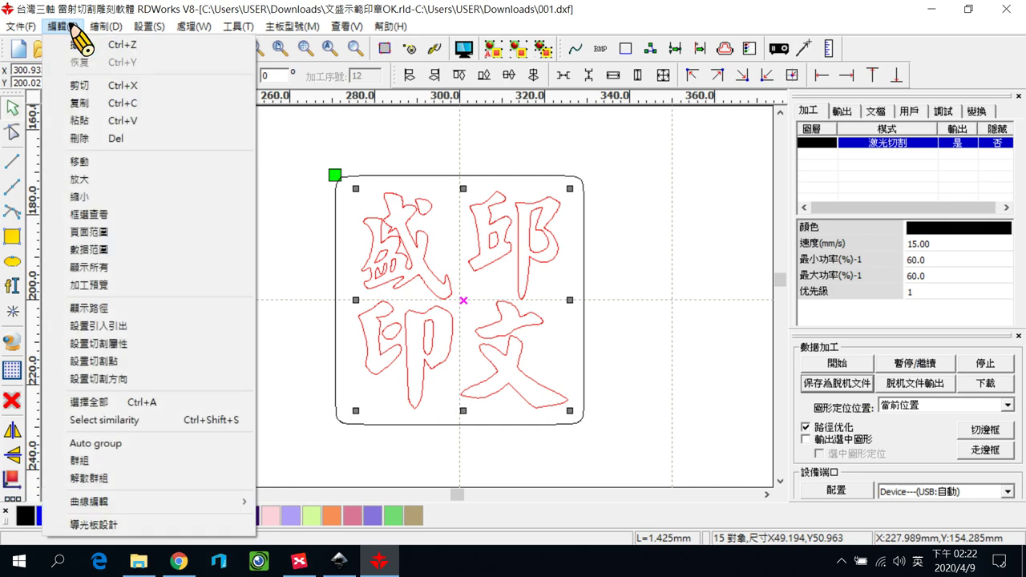
left_click(111, 462)
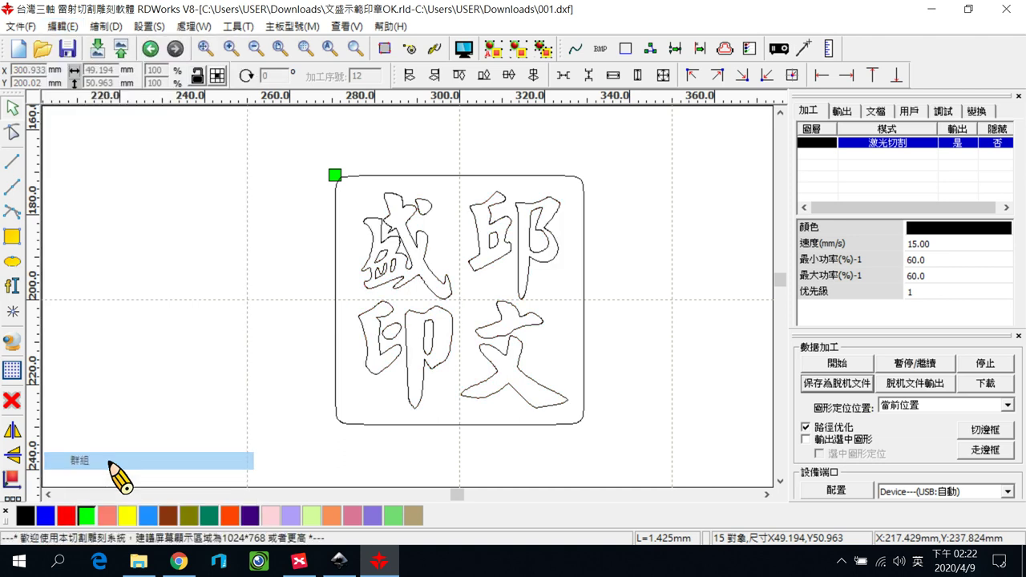
Mirror the grouped characters horizontally so the seal text reads reversed.
left_click(376, 230)
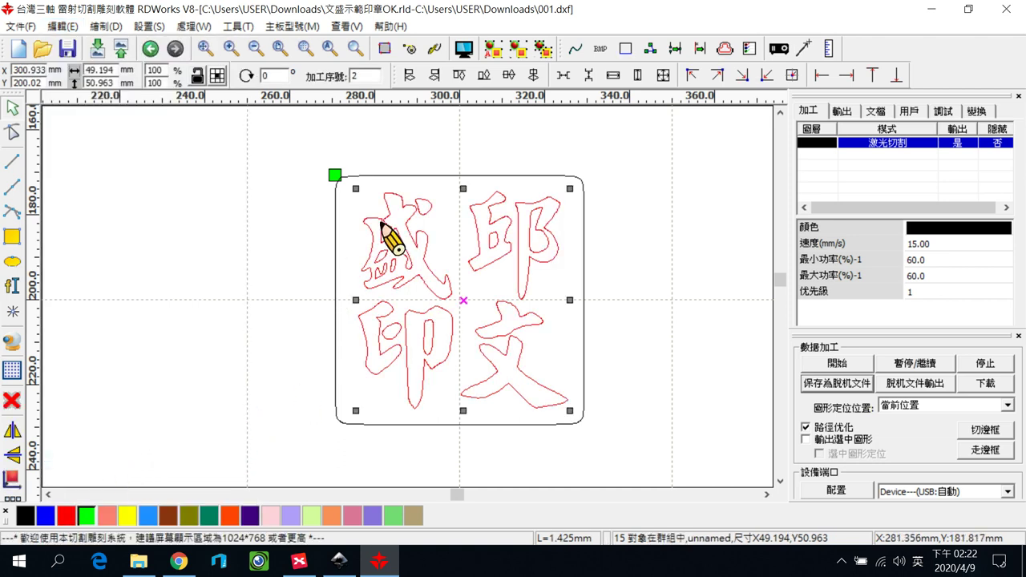
left_click(14, 433)
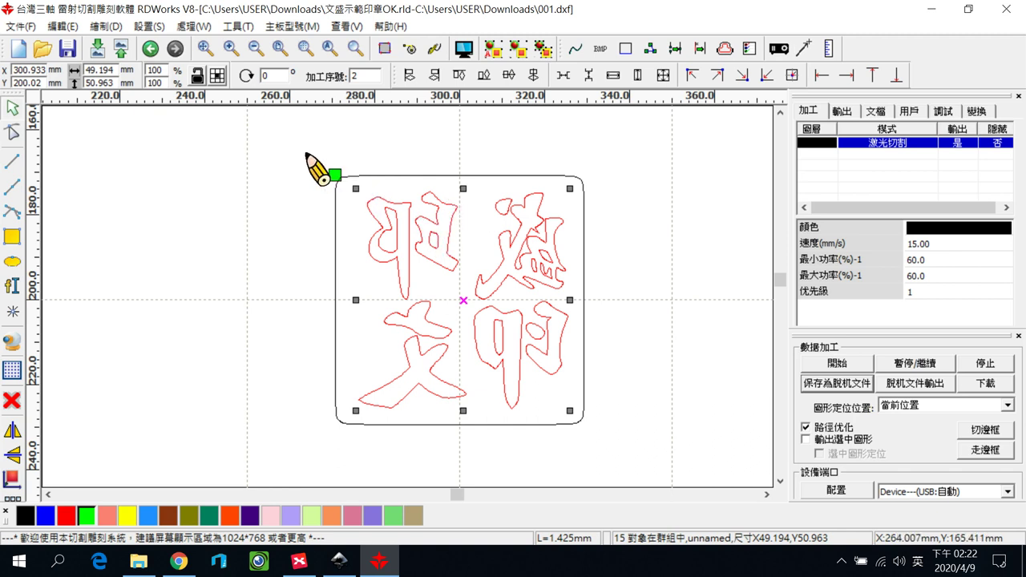
Assign the rounded frame and the mirrored characters together to the green laser scanning layer.
left_click_drag(310, 159, 469, 313)
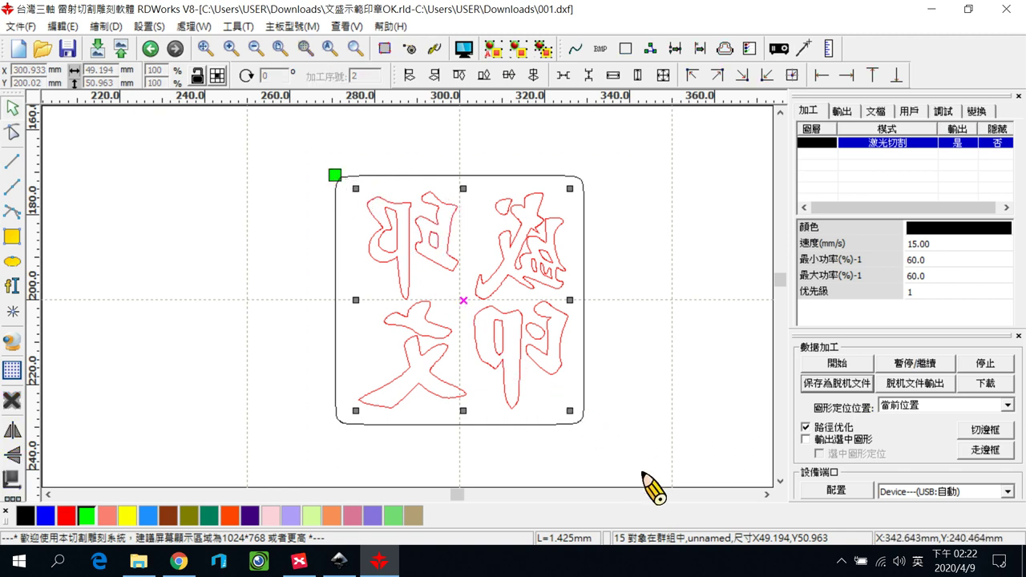
left_click_drag(309, 159, 464, 223)
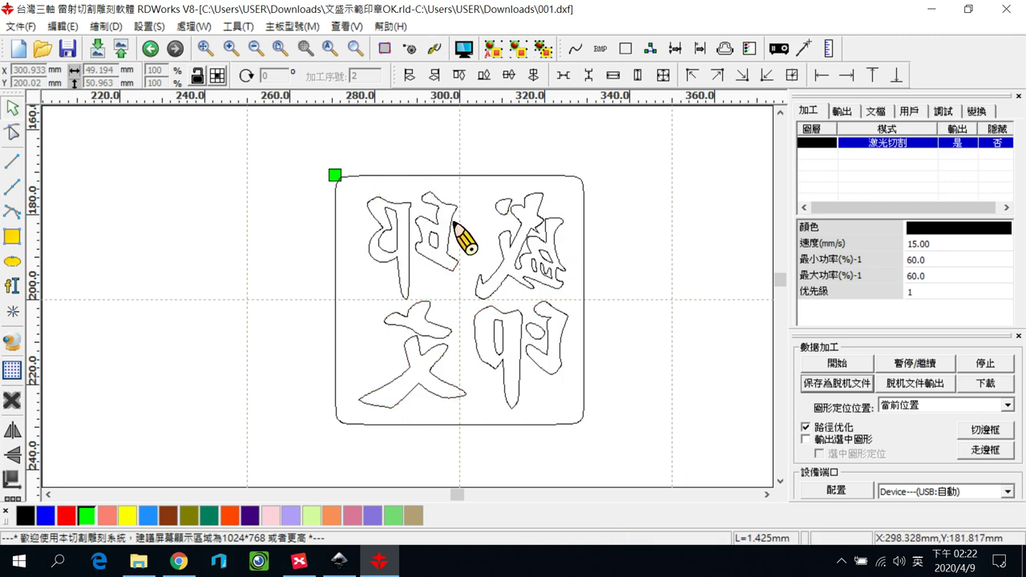
left_click_drag(293, 139, 636, 448)
left_click(89, 517)
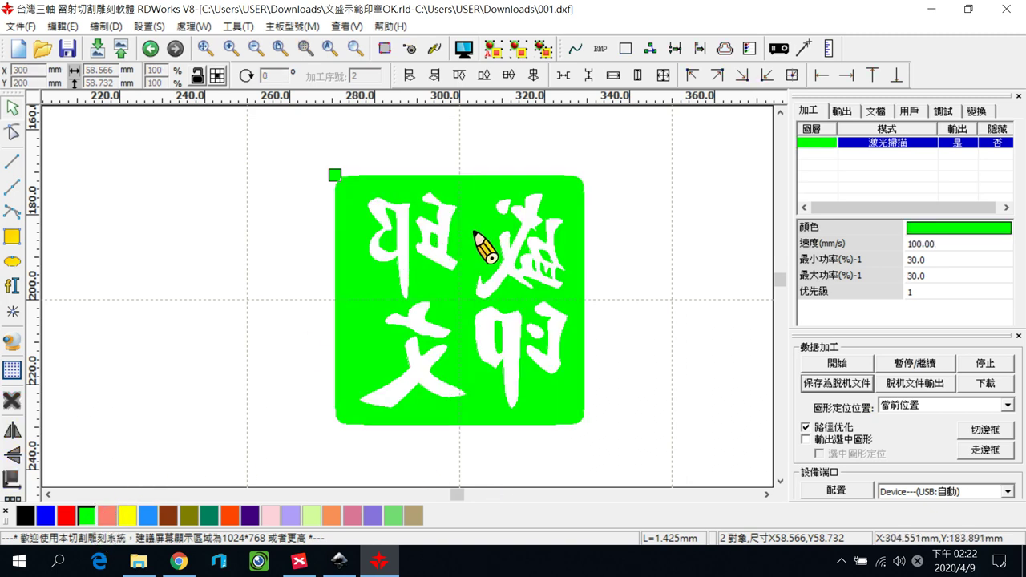
left_click(454, 207)
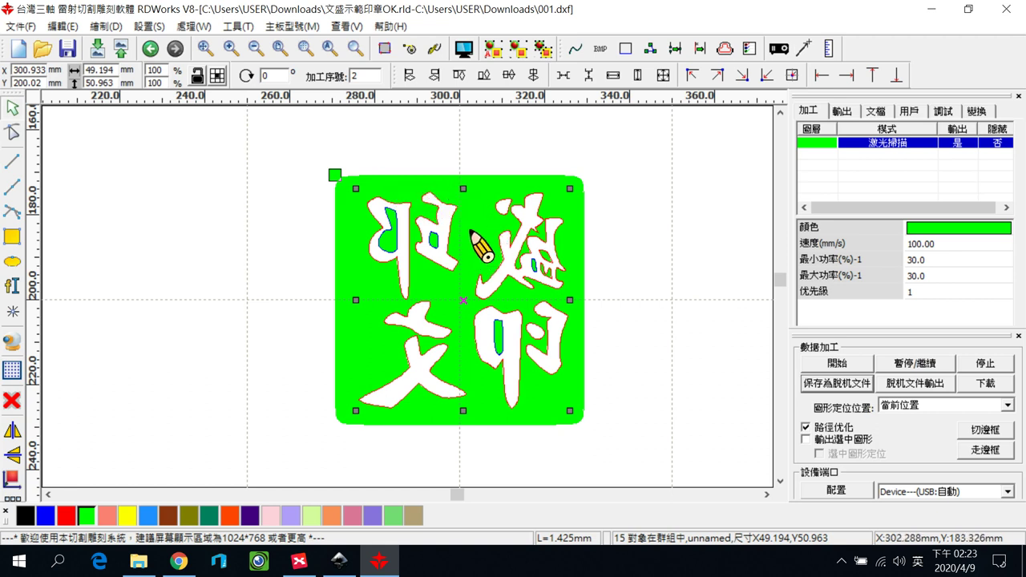
left_click(662, 268)
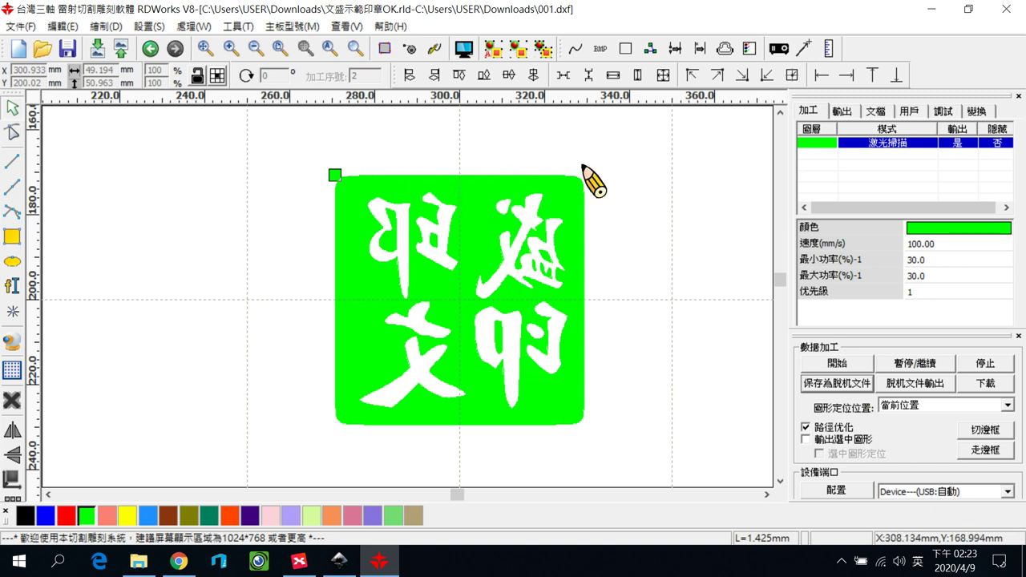
Duplicate the rounded outer frame and place the copy over the seal, offset up and to the left of the original.
left_click(459, 175)
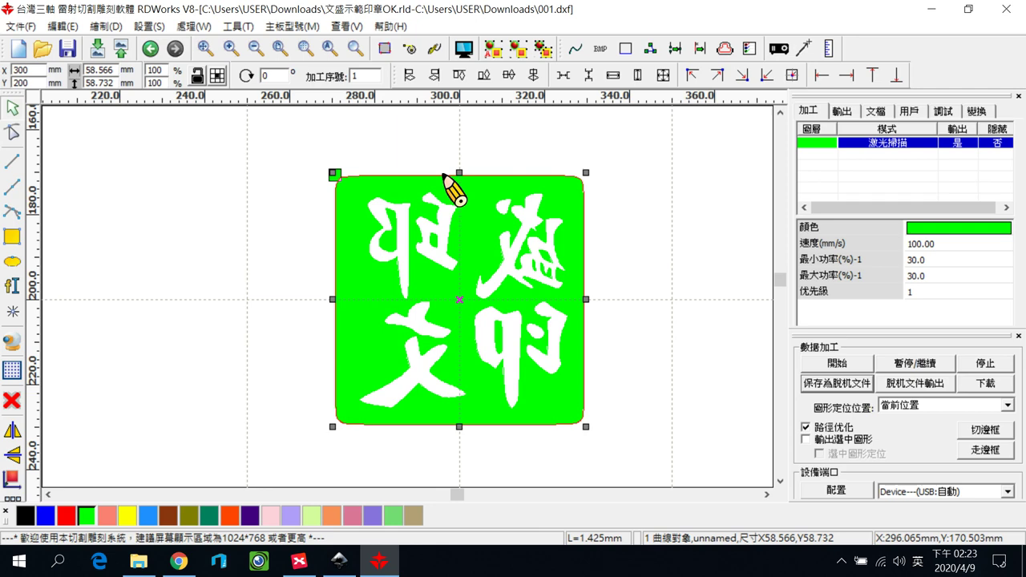
left_click(49, 26)
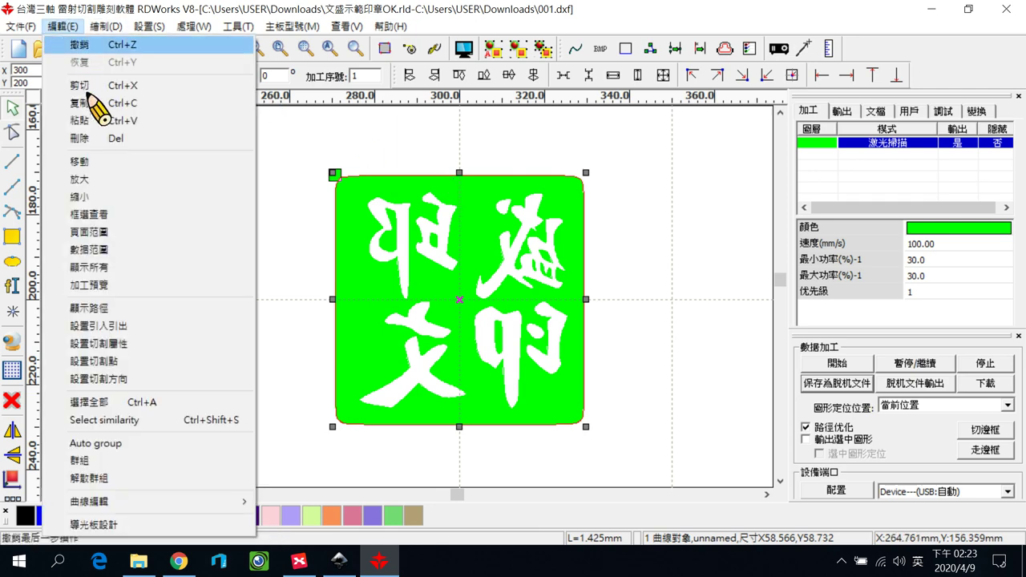
left_click(91, 103)
left_click(71, 26)
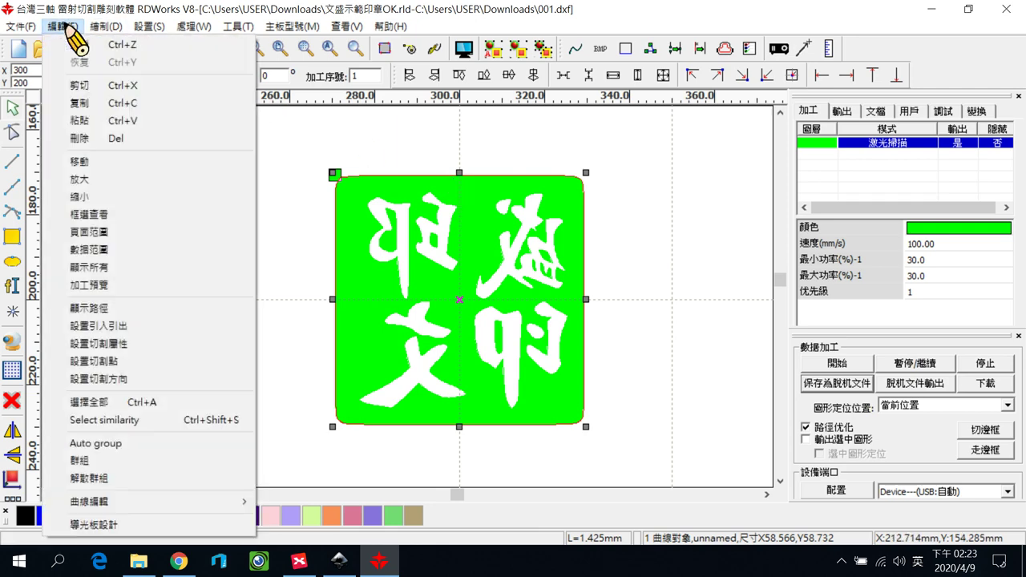
left_click(96, 121)
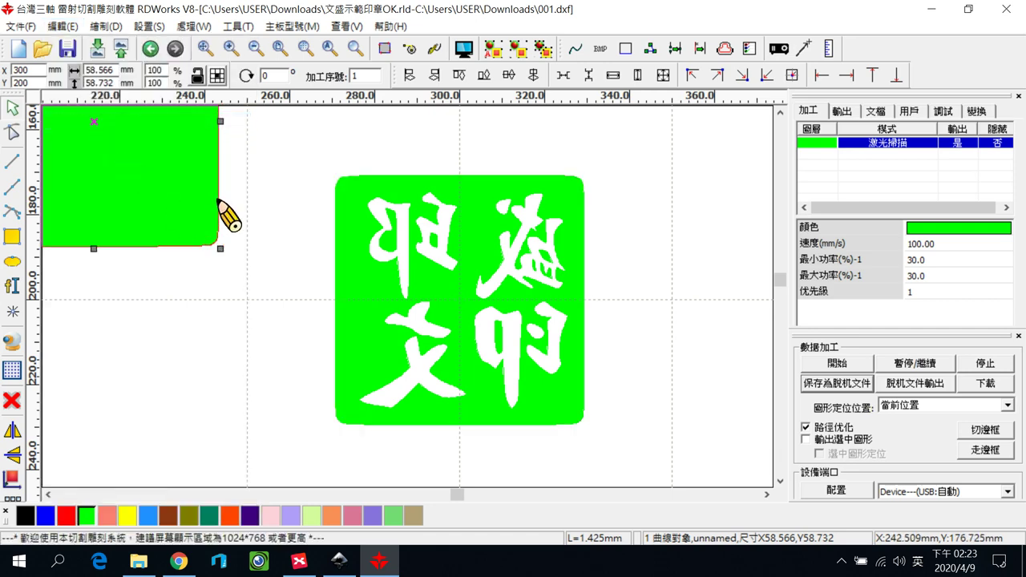
left_click_drag(230, 210, 546, 361)
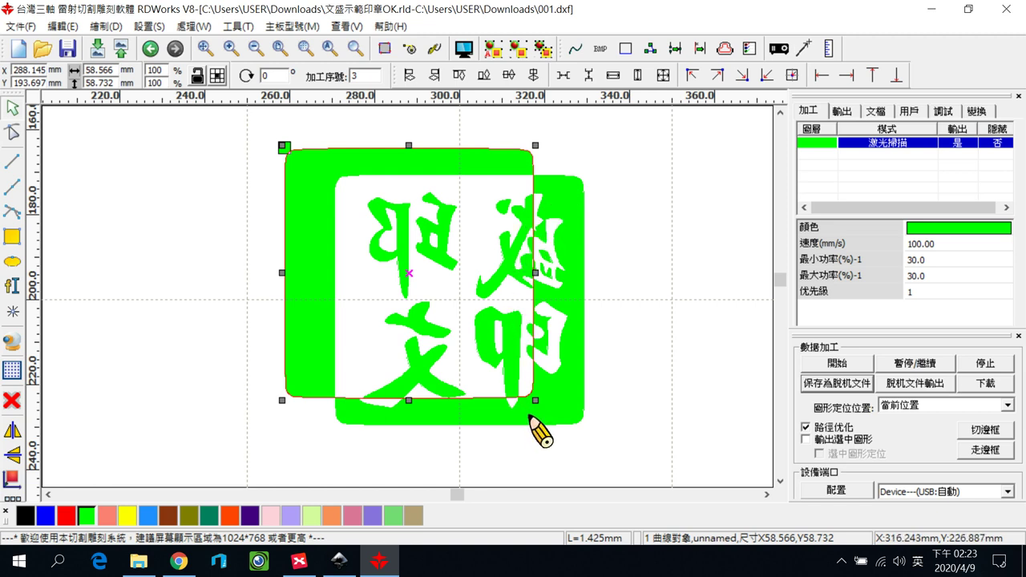
left_click(655, 420)
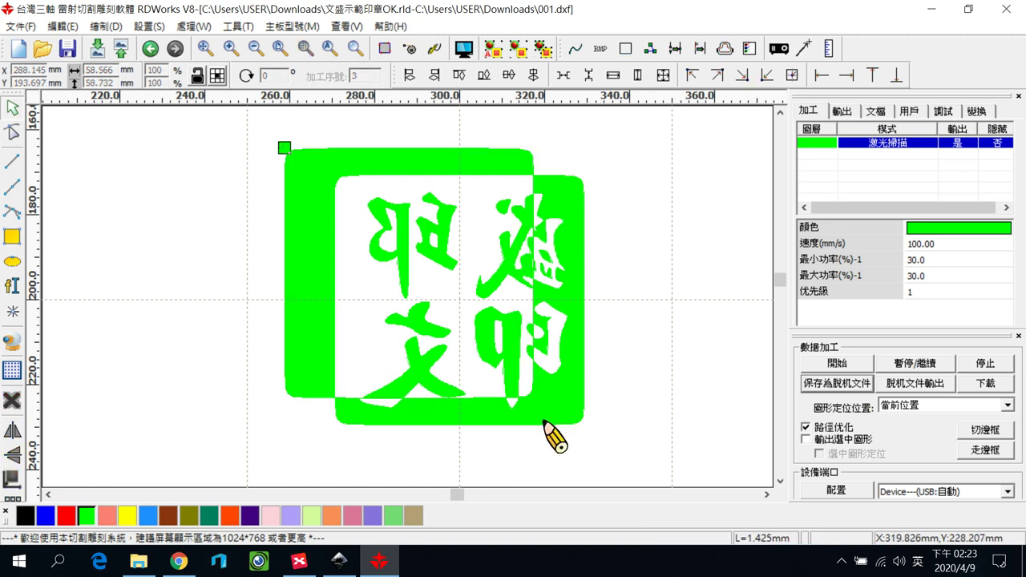
Enlarge the duplicated frame proportionally to about 60.9 × 61.0 mm.
left_click(534, 397)
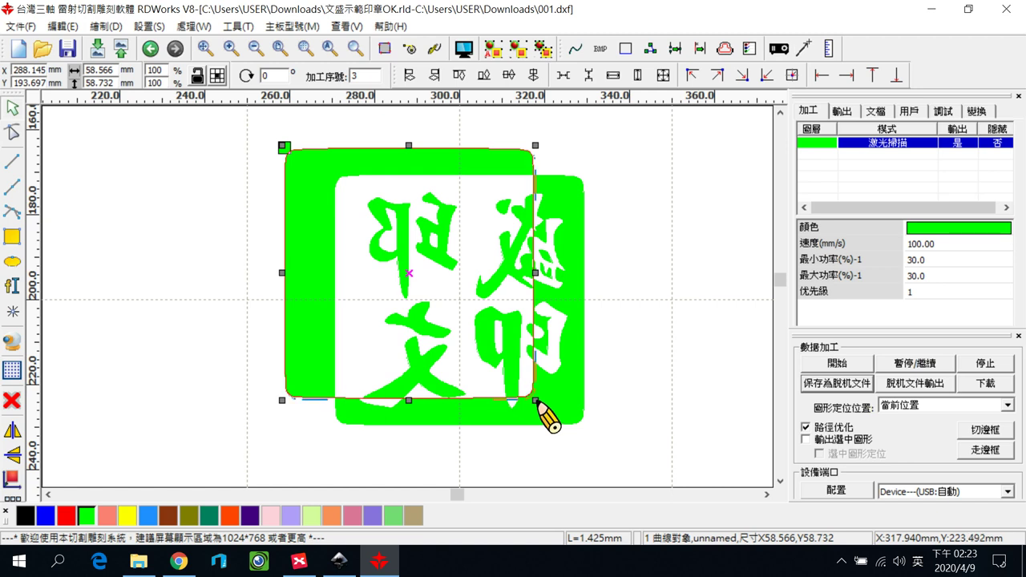
mouse_move(536, 400)
left_mouse_down()
mouse_move(620, 472)
mouse_move(563, 418)
mouse_move(602, 437)
mouse_move(548, 411)
left_mouse_up()
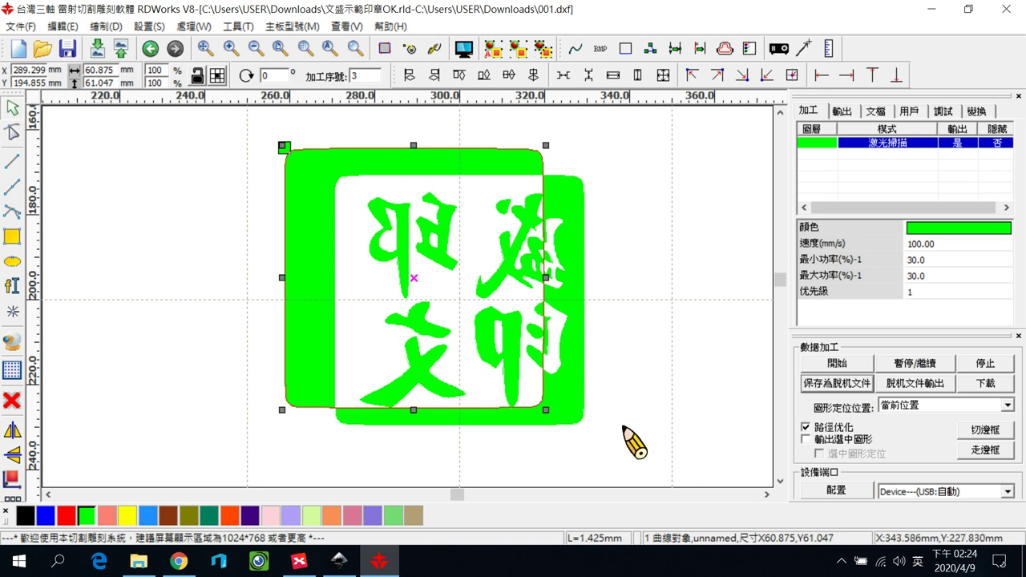
Shrink the original rounded frame proportionally to about 55.7 × 55.9 mm.
left_click(587, 418)
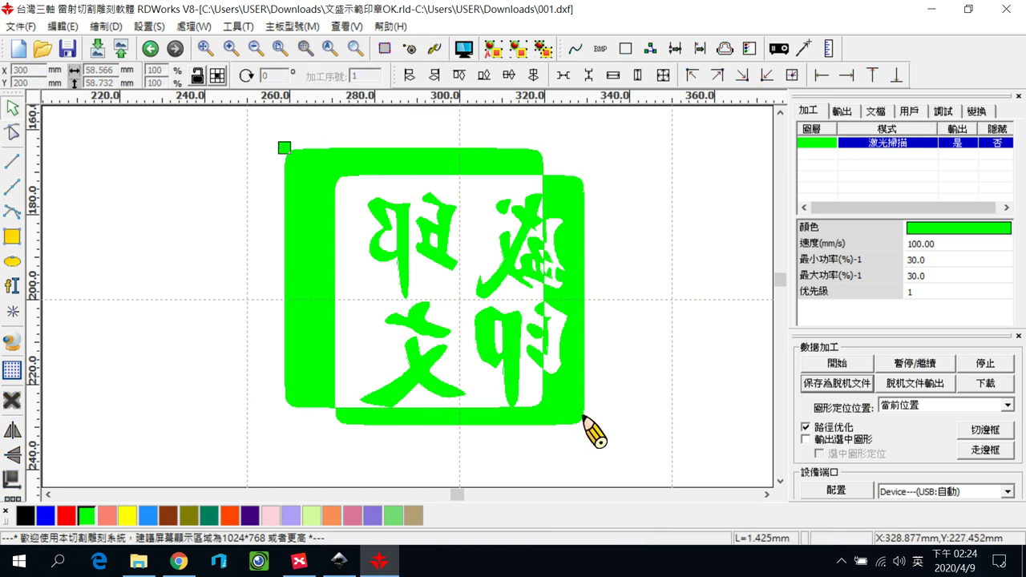
left_click(585, 415)
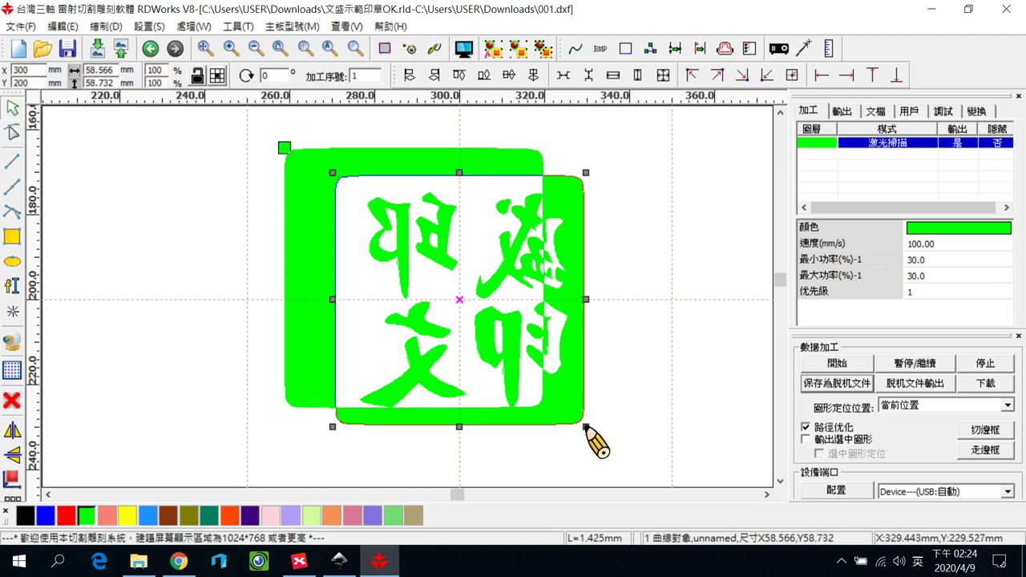
left_click_drag(581, 425, 574, 419)
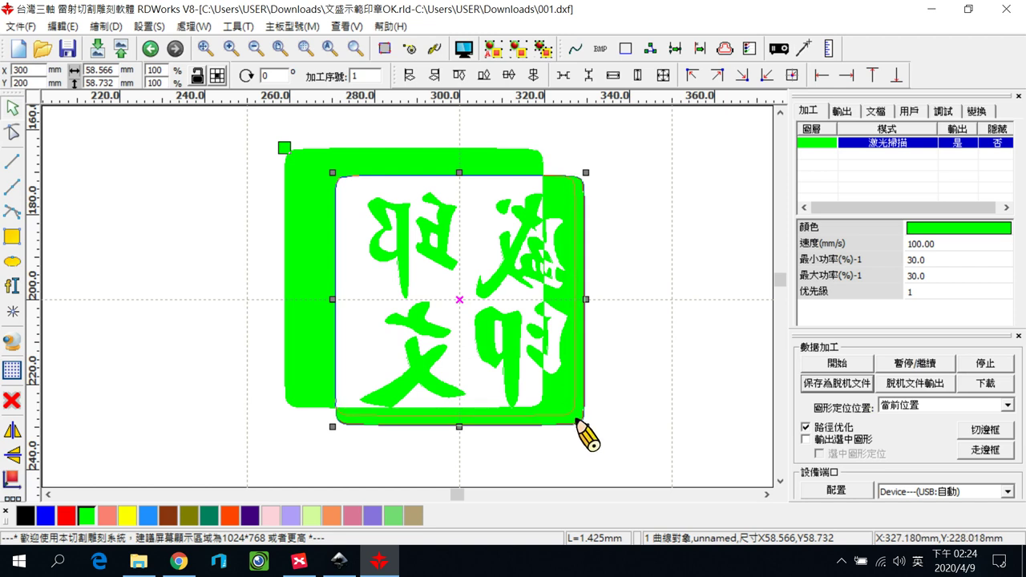
left_click_drag(574, 419, 572, 417)
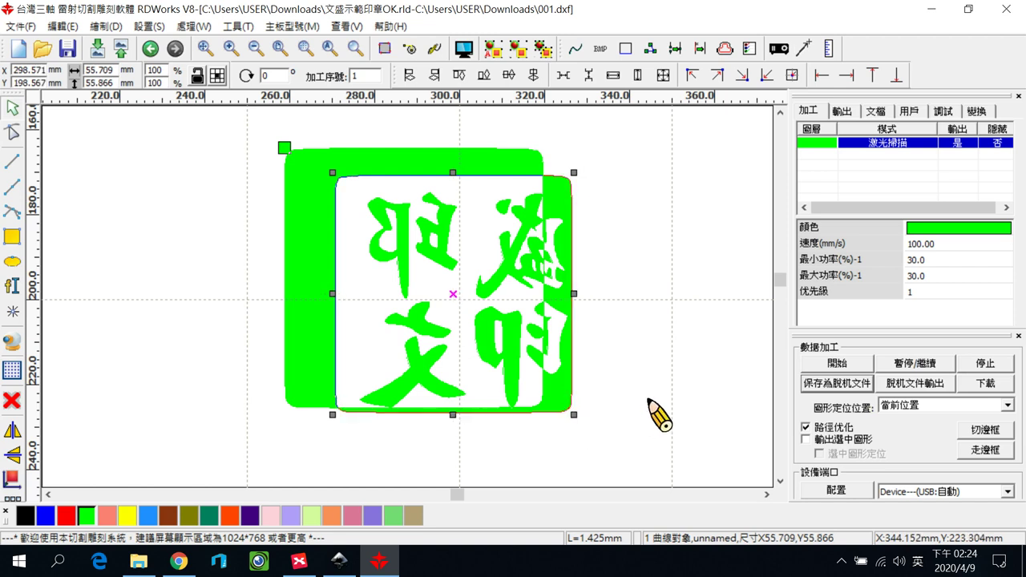
left_click(651, 385)
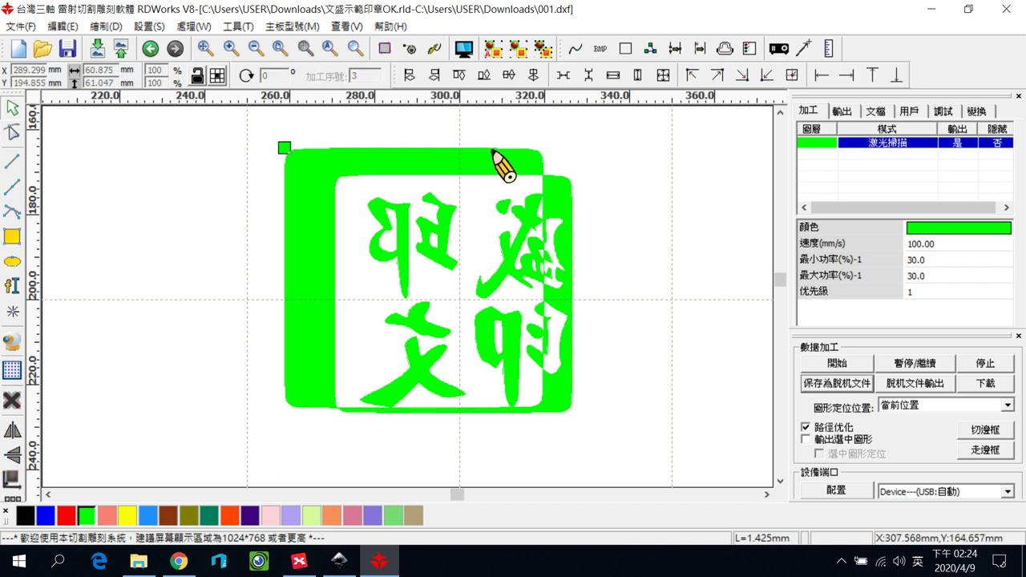
Move the larger frame so it surrounds the seal, and assign it to the black laser cutting layer.
left_click(493, 149)
left_click_drag(492, 149, 543, 166)
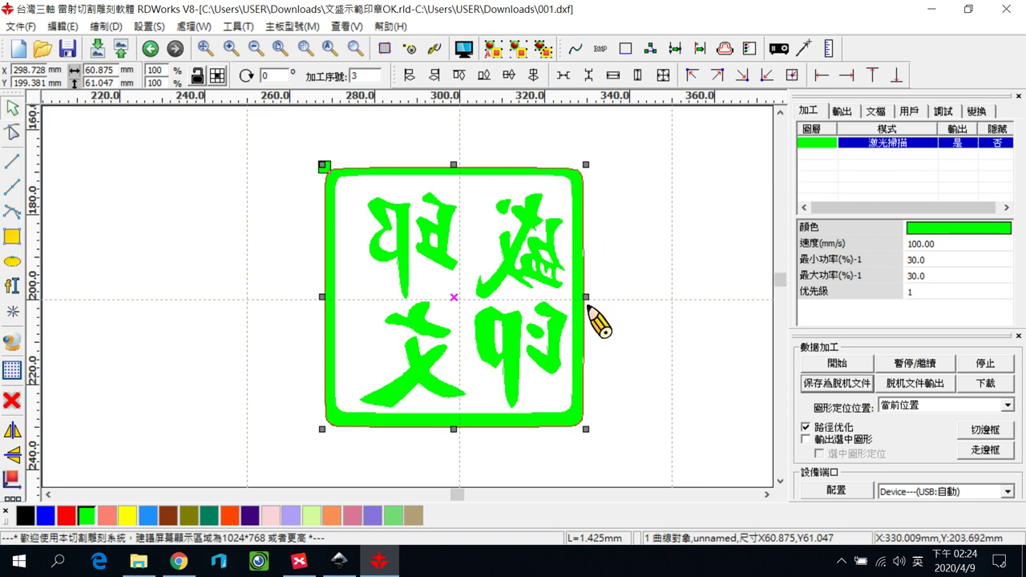
left_click(26, 517)
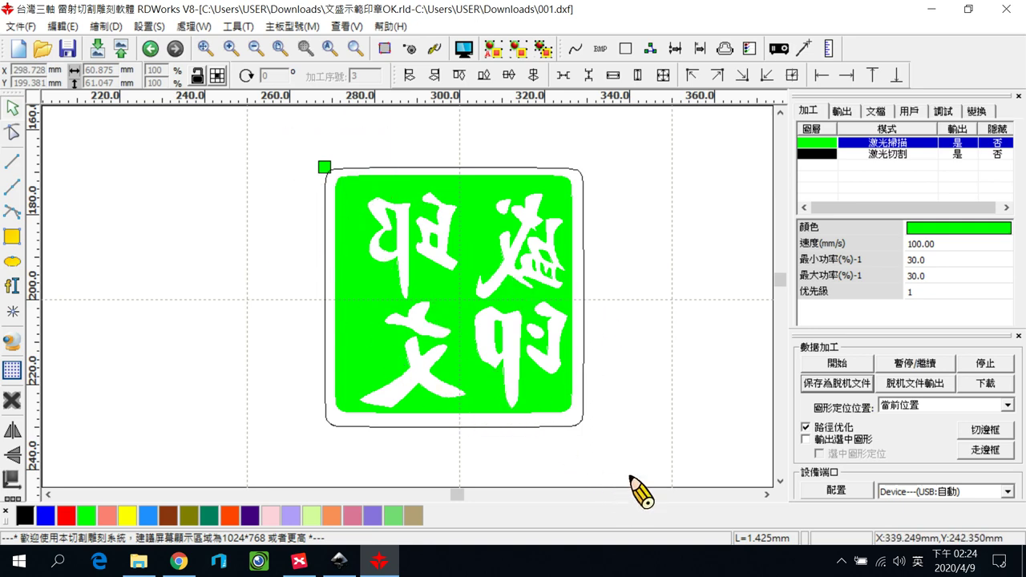
Align both frames and the character group on their common centre, vertically and horizontally.
left_click_drag(630, 474, 631, 476)
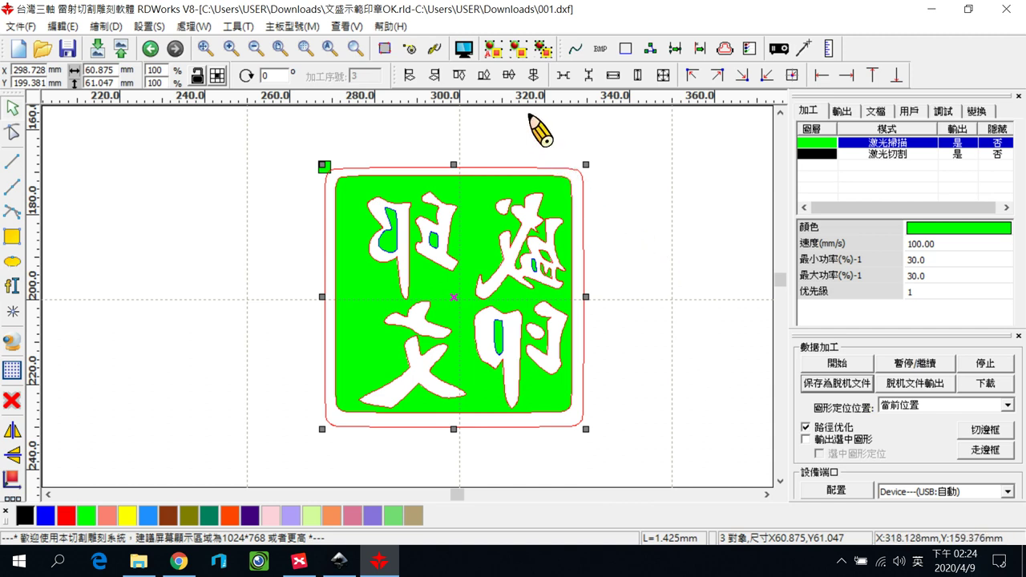
left_click(512, 80)
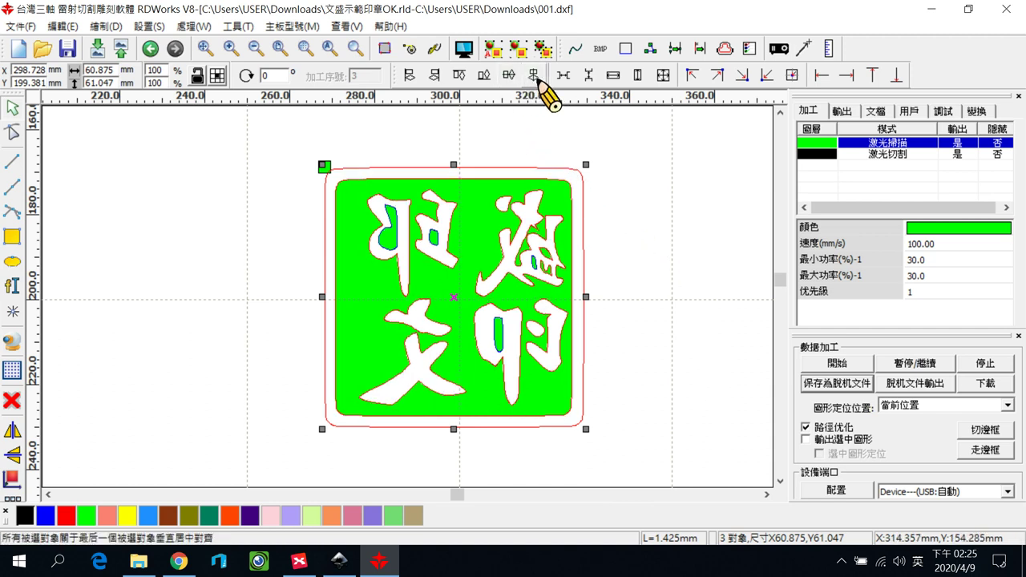
left_click(535, 76)
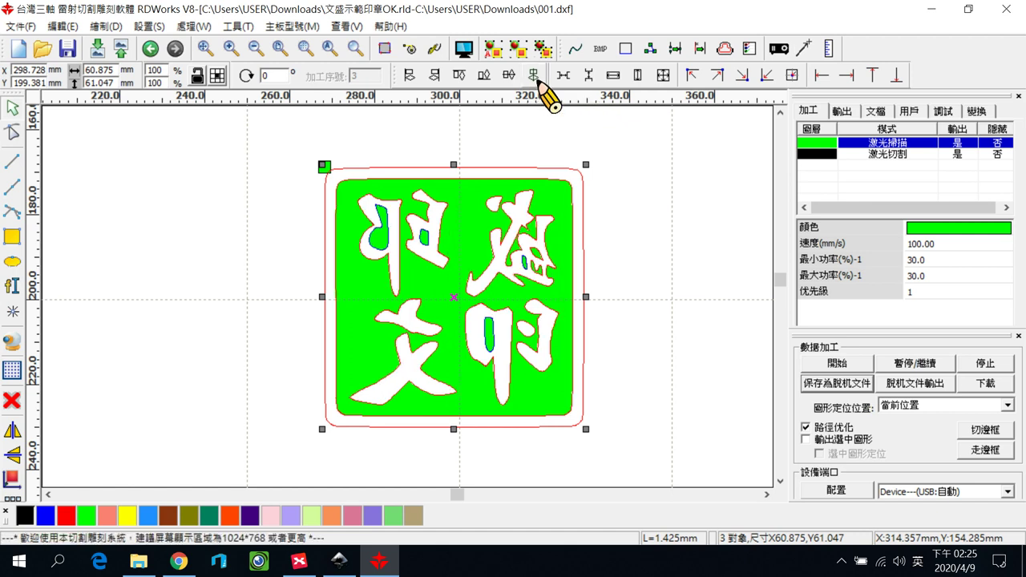
left_click(676, 227)
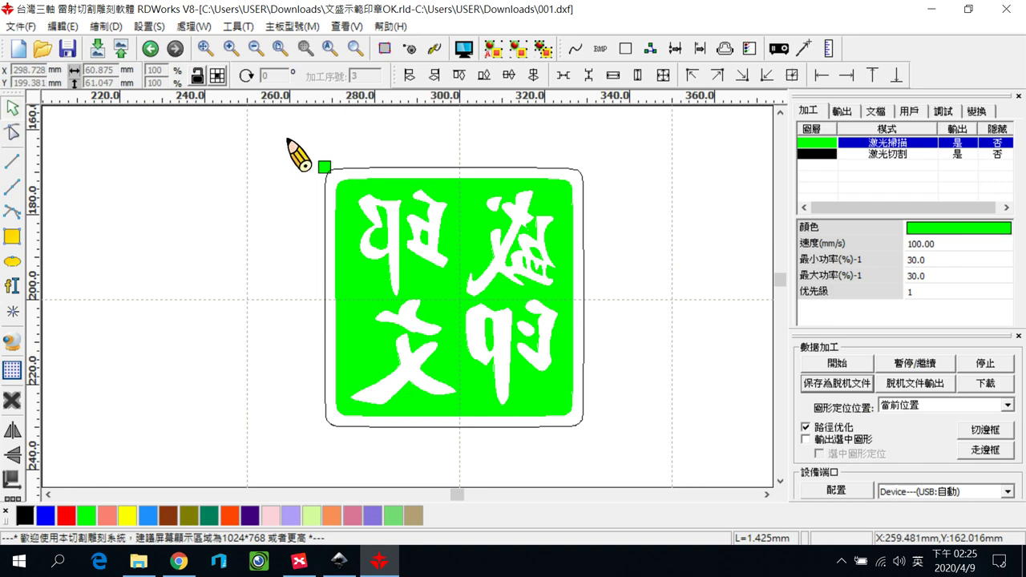
Resize both frames and the character group together to 20 × 20 mm.
left_click_drag(529, 375, 625, 462)
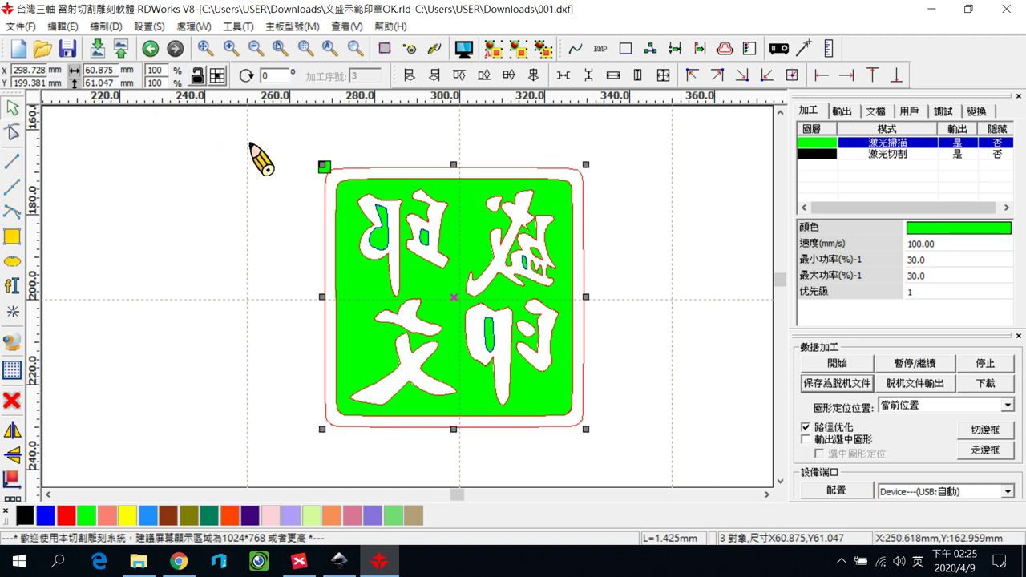
left_click_drag(114, 70, 60, 72)
type("2")
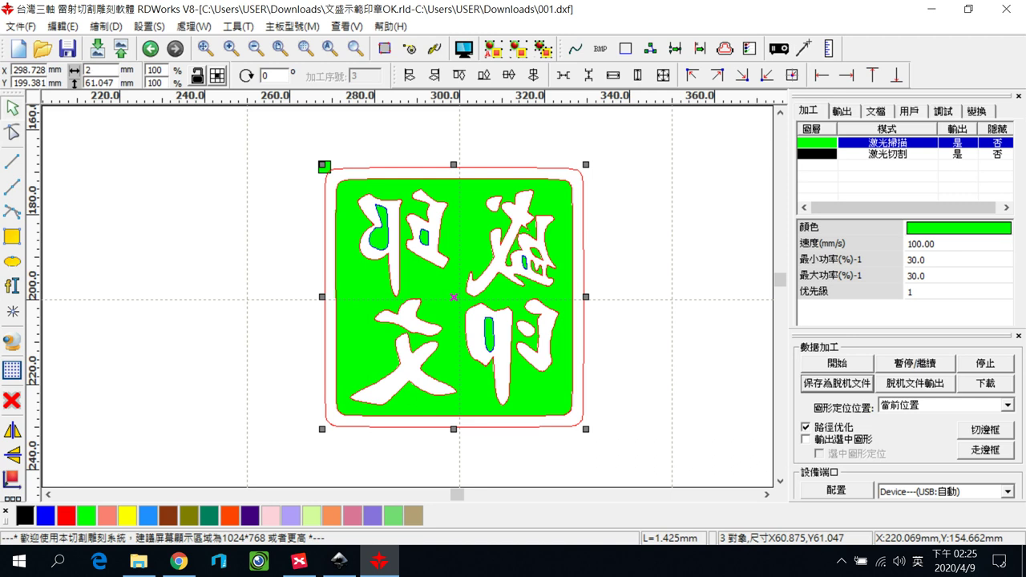
type("0")
key("Tab")
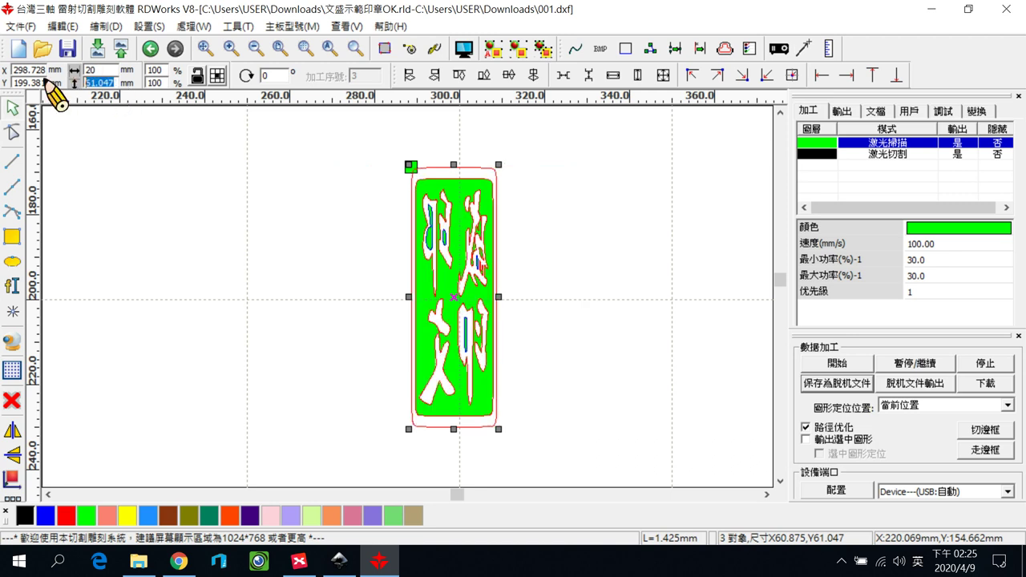
type("20")
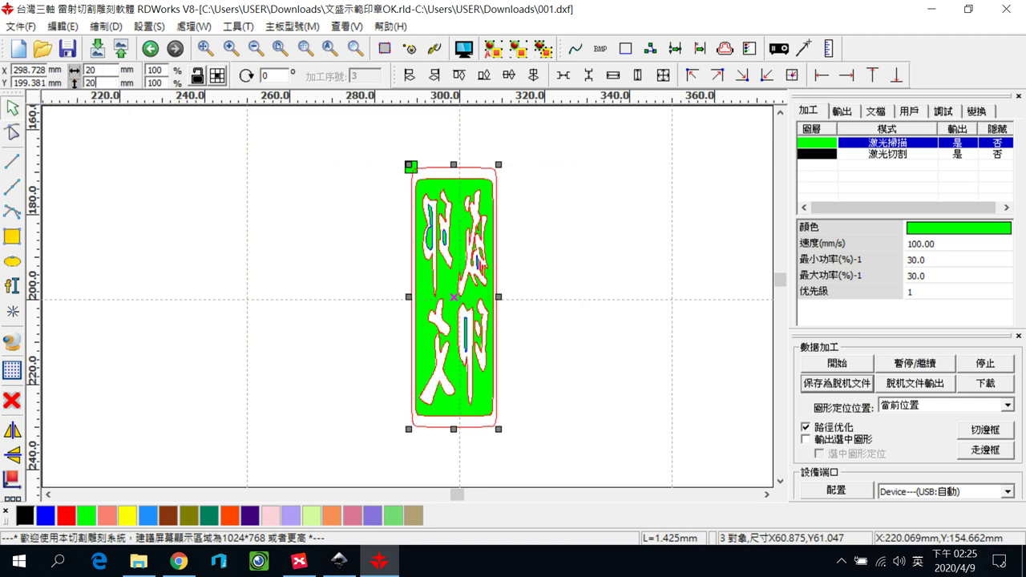
key("Return")
scroll(513, 312, "up", 3)
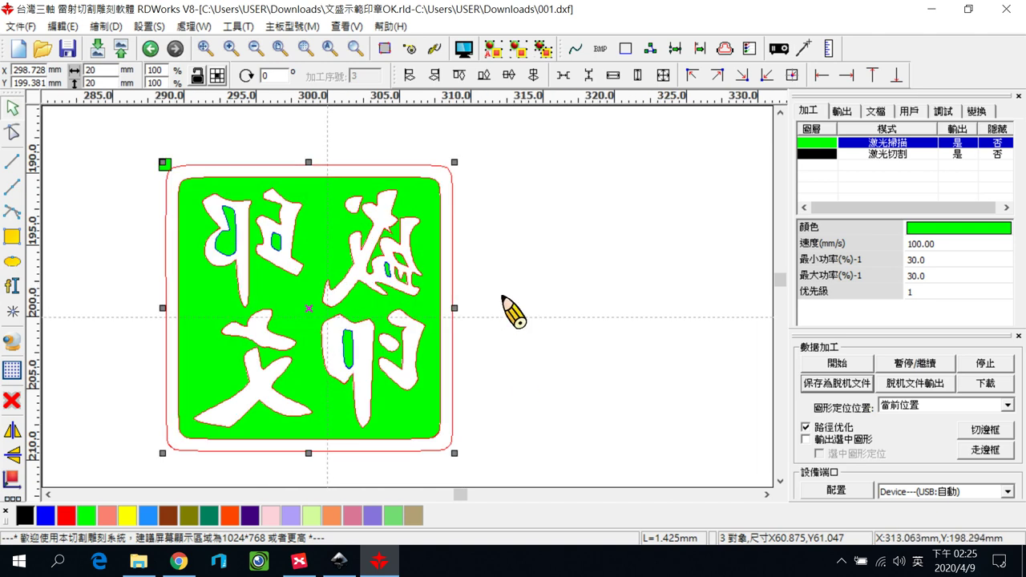
left_click(505, 303)
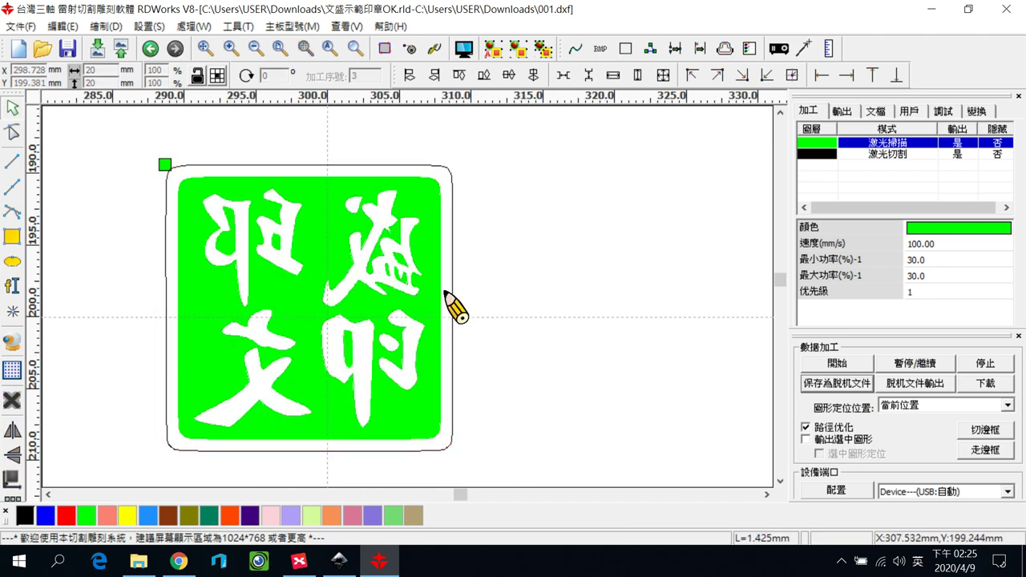
Ungroup the seal characters inside the resized frames.
left_click(281, 226)
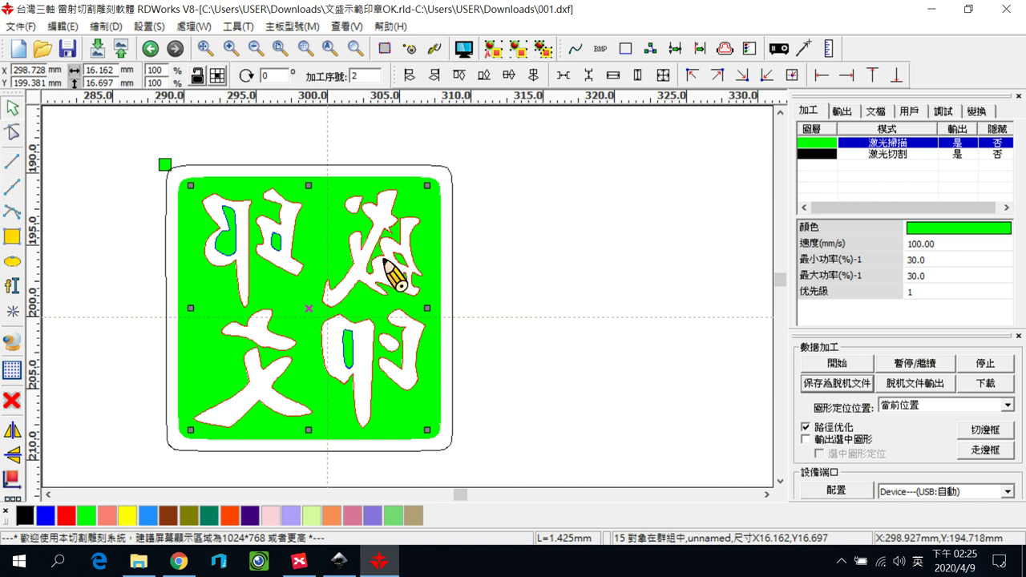
left_click(63, 27)
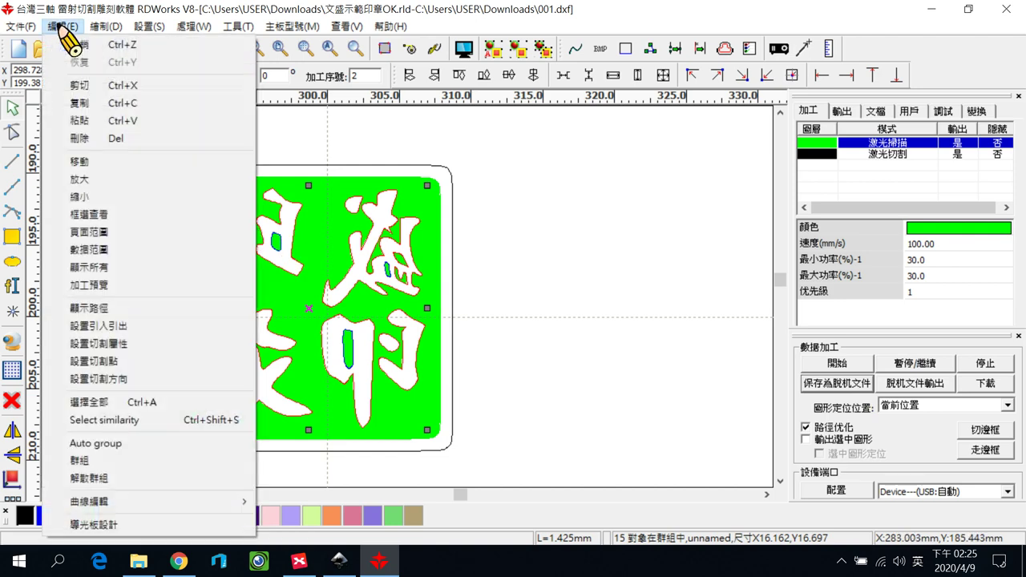
left_click(126, 478)
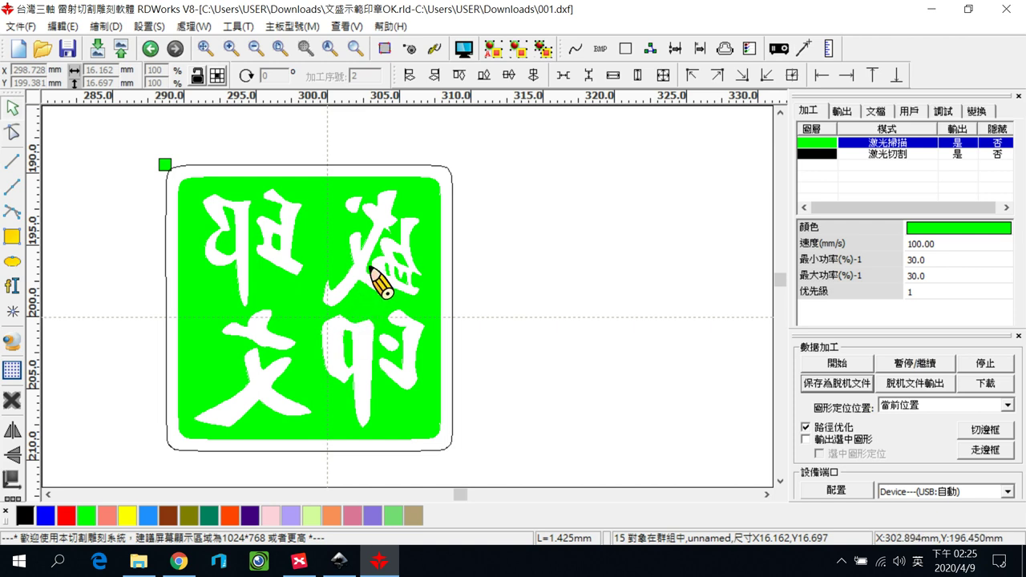
left_click(521, 233)
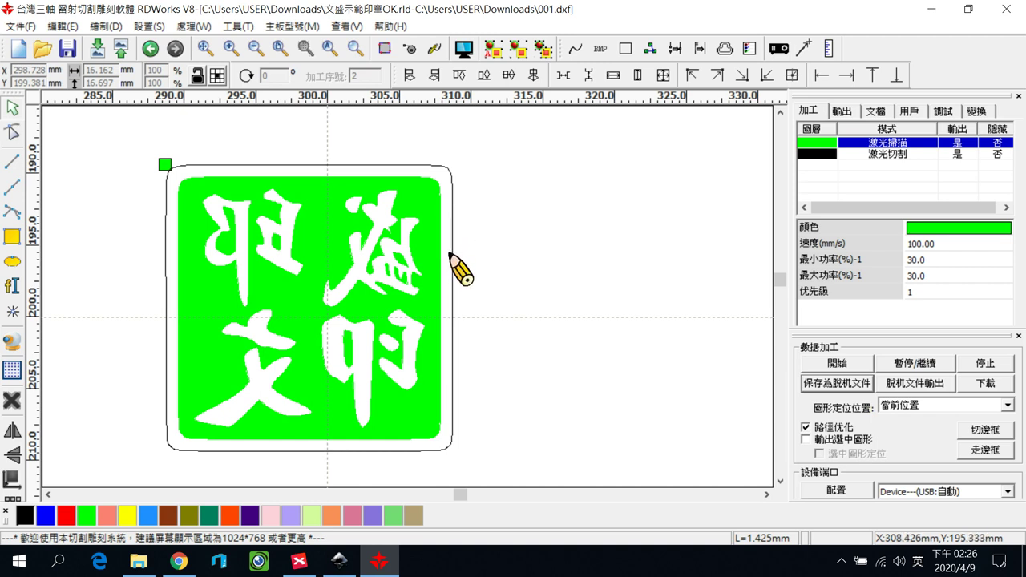
Shrink the inner green frame to about 17.7 × 17.7 mm and enlarge the outer black frame to about 20.1 × 20.1 mm.
left_click(440, 442)
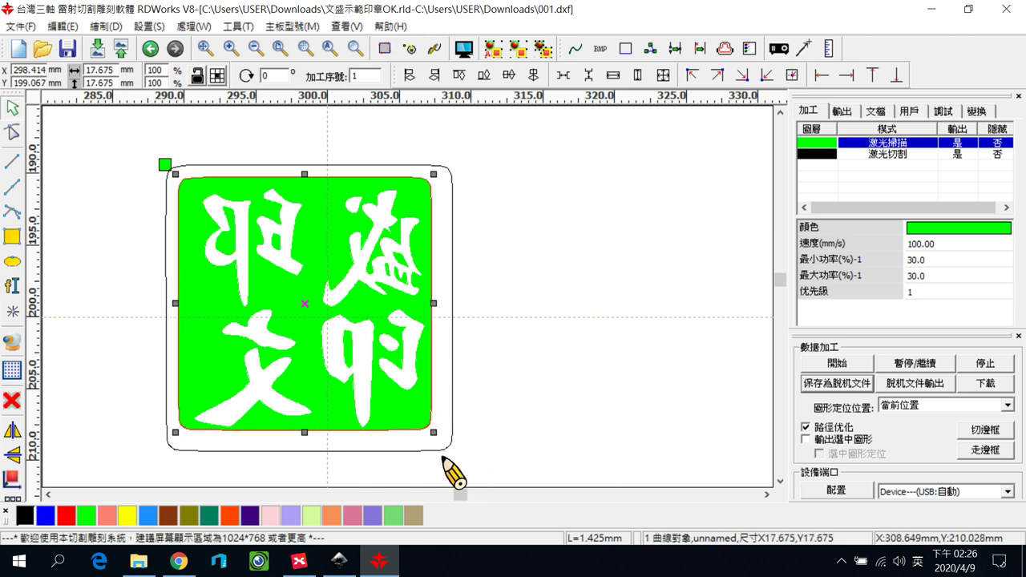
left_click(451, 450)
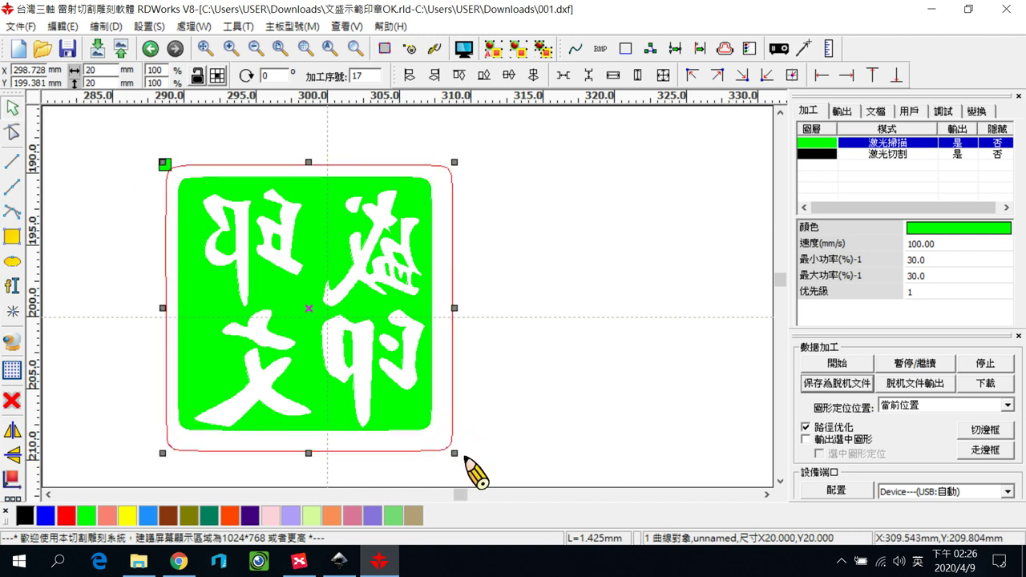
left_click_drag(454, 453, 457, 456)
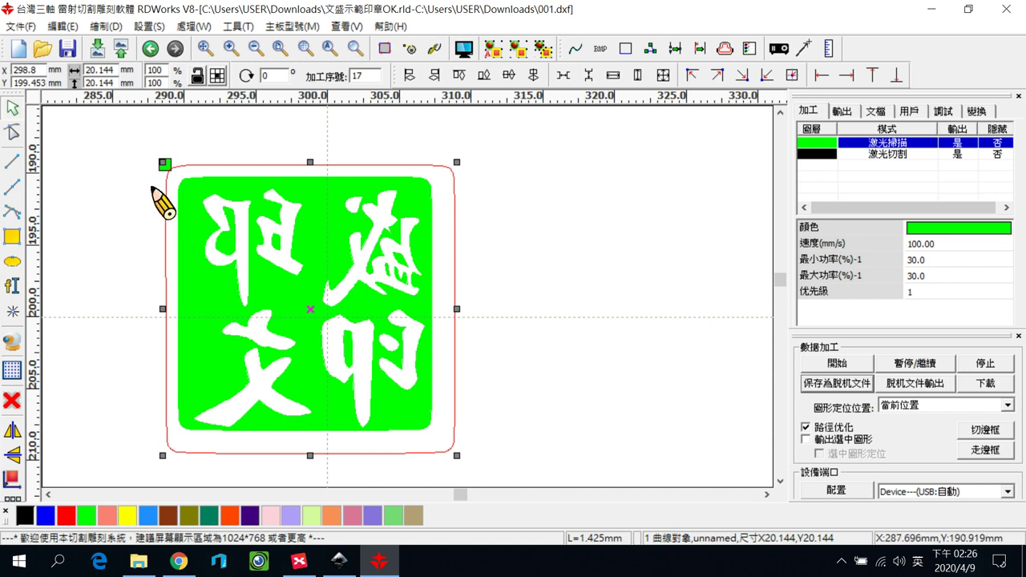
Group the seal characters again and centre the group and both frames on each other, vertically and horizontally.
left_click_drag(197, 218, 447, 433)
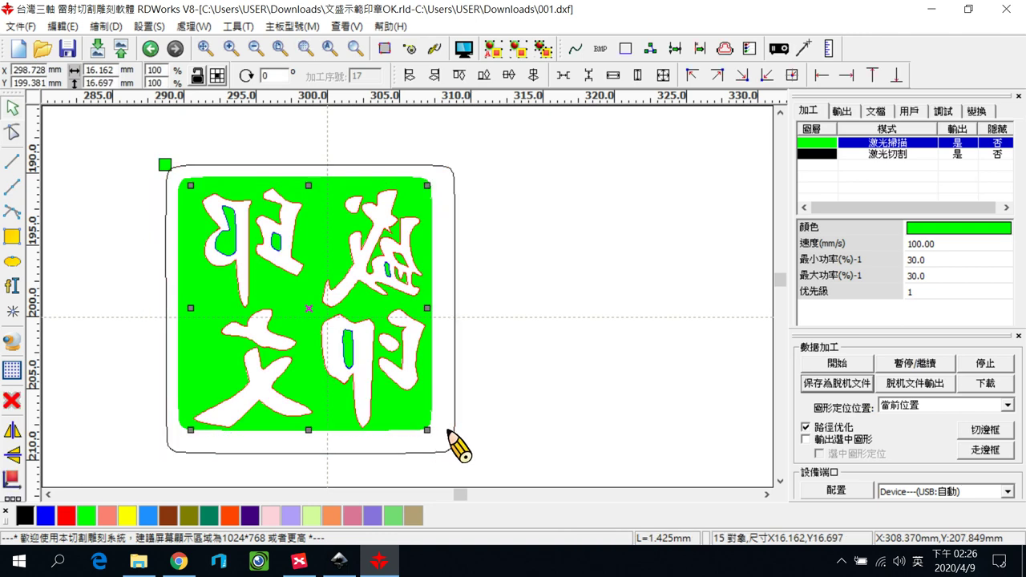
left_click(62, 26)
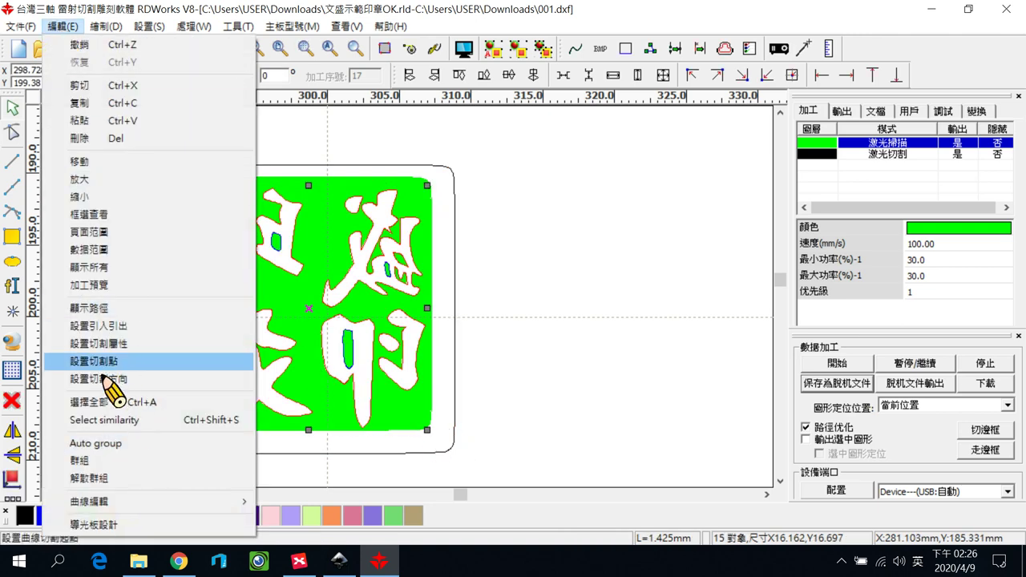
left_click(124, 461)
left_click_drag(115, 142, 482, 479)
left_click(529, 74)
left_click(534, 75)
left_click(515, 193)
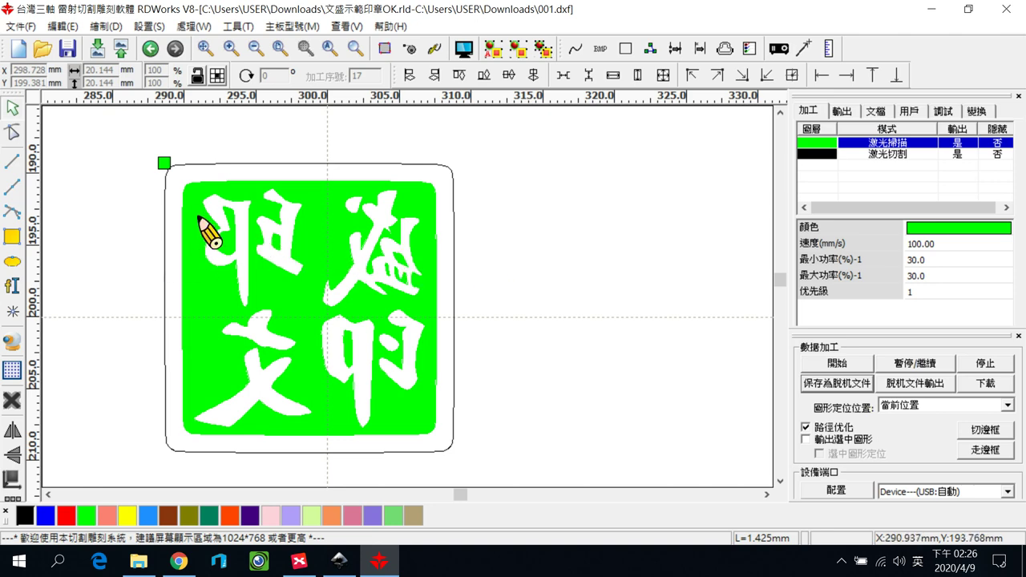
Ungroup the centred seal characters.
left_click(212, 200)
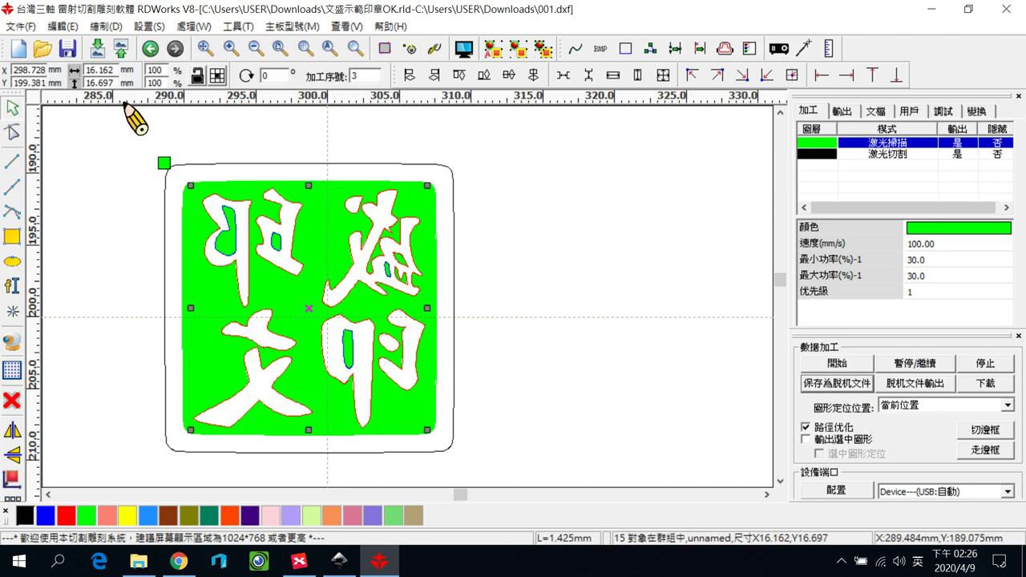
left_click(63, 25)
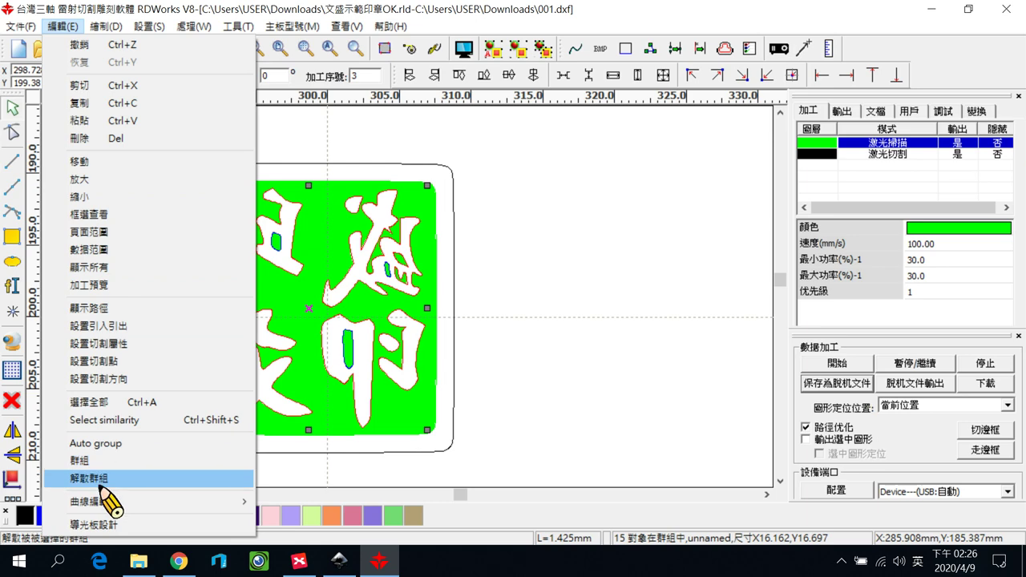
left_click(100, 478)
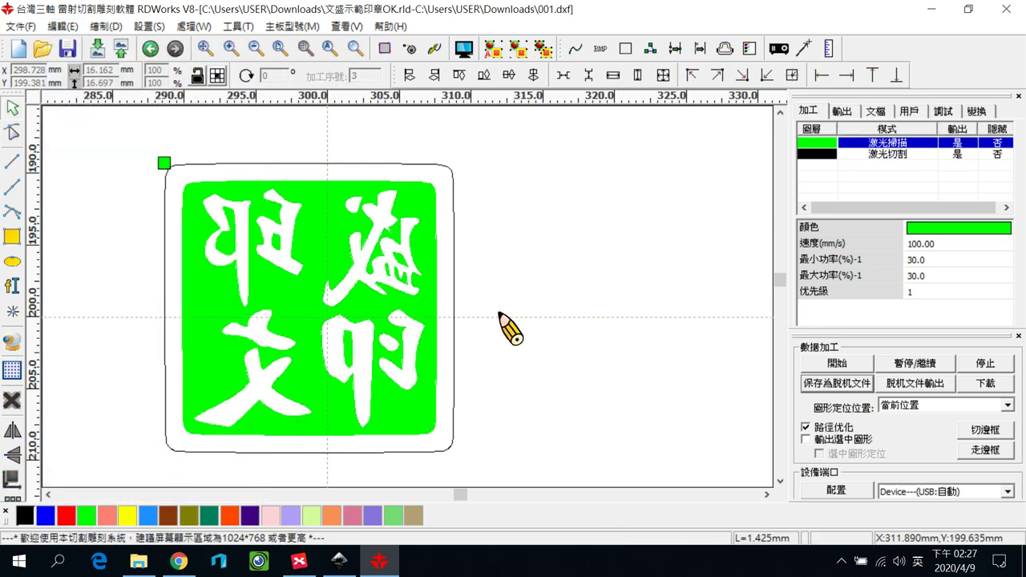
left_click(336, 183)
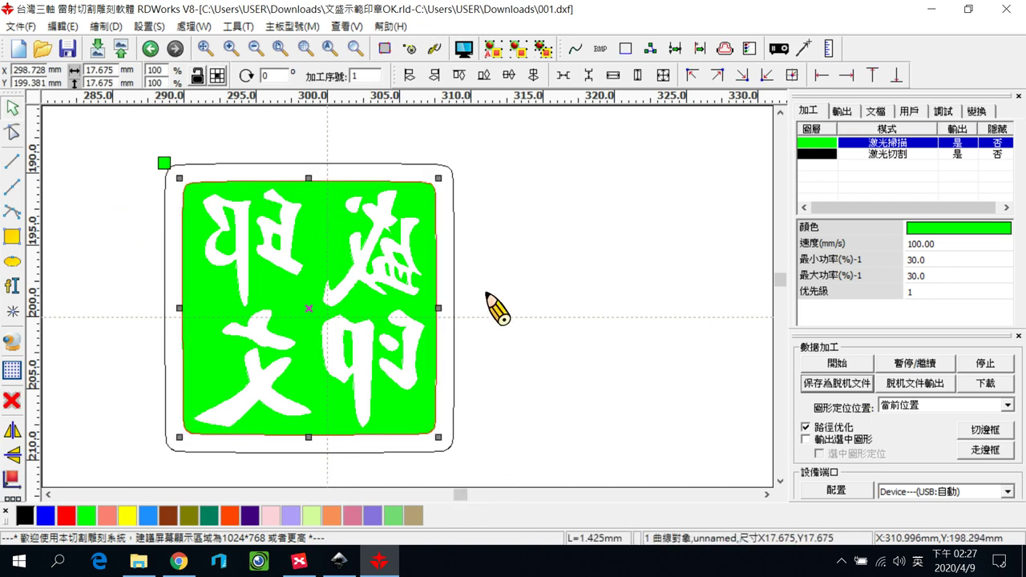
left_click(497, 270)
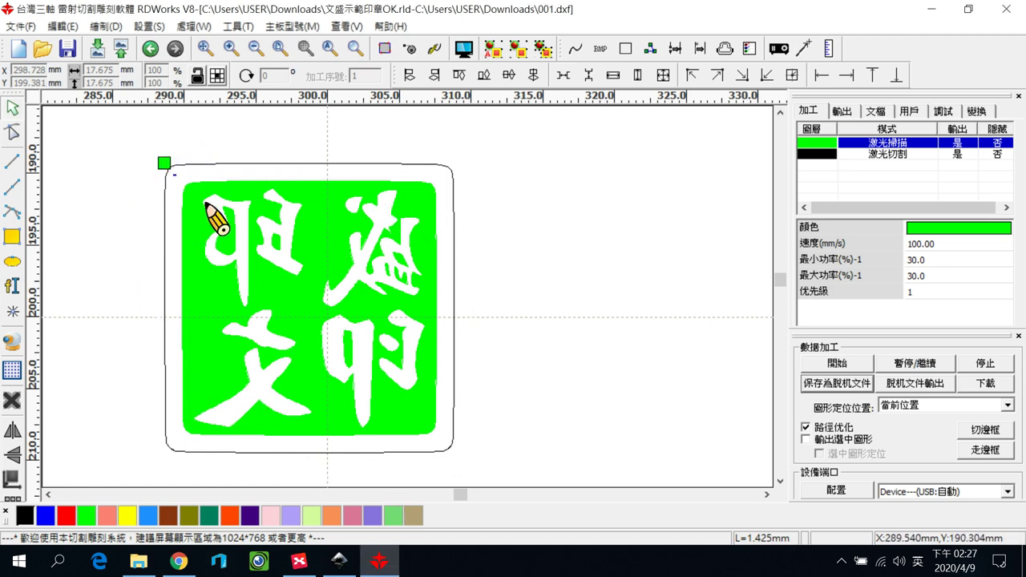
Duplicate the inner green frame with its characters and place the copy beside the original seal.
left_click(450, 443)
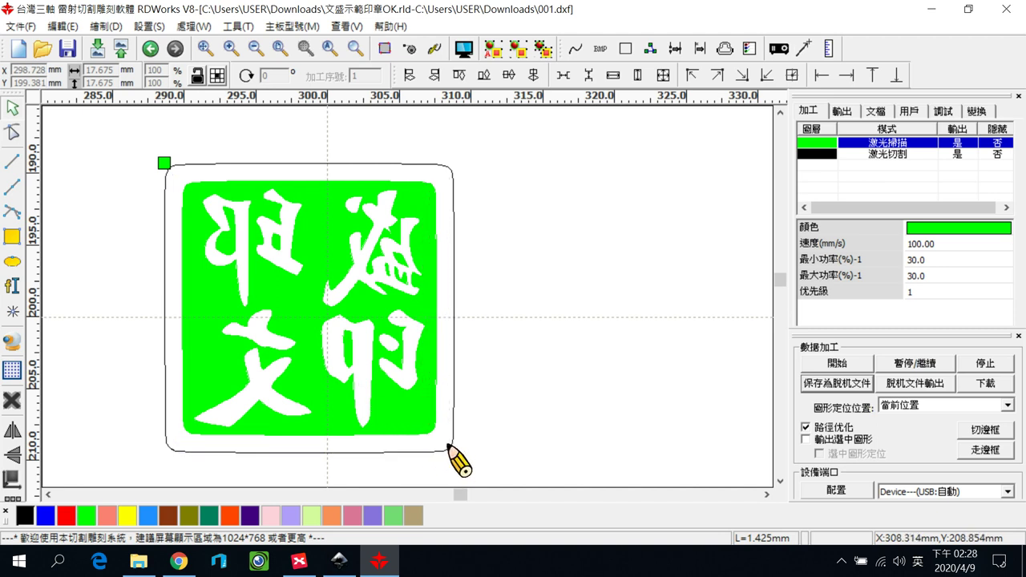
left_click_drag(446, 449, 447, 450)
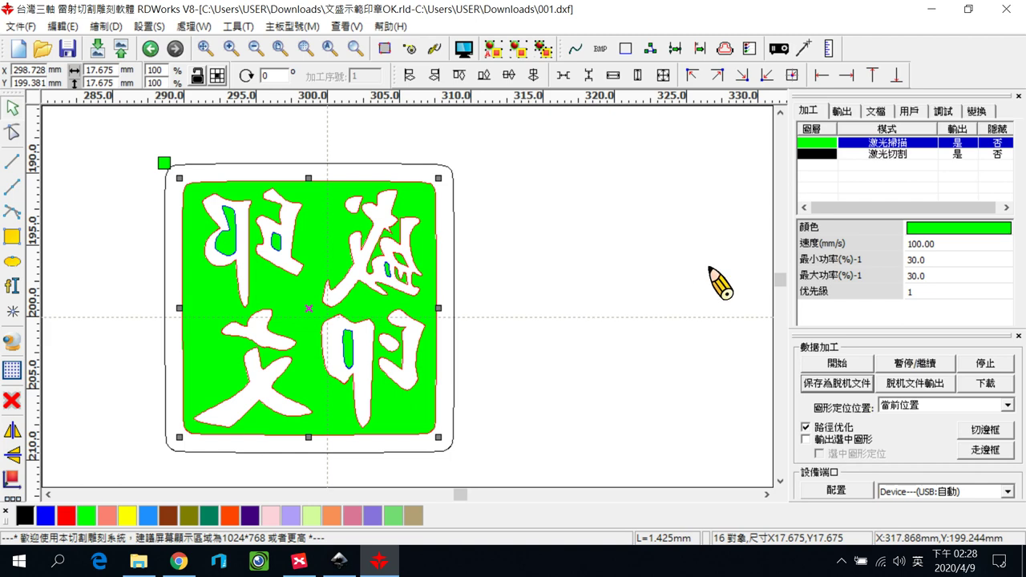
key("ctrl+v")
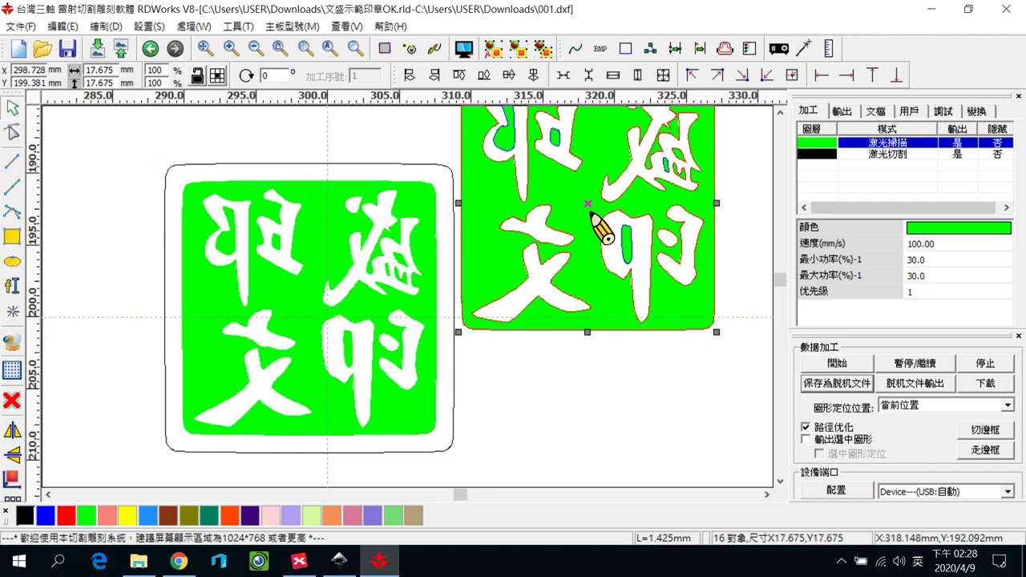
left_click_drag(628, 331, 663, 430)
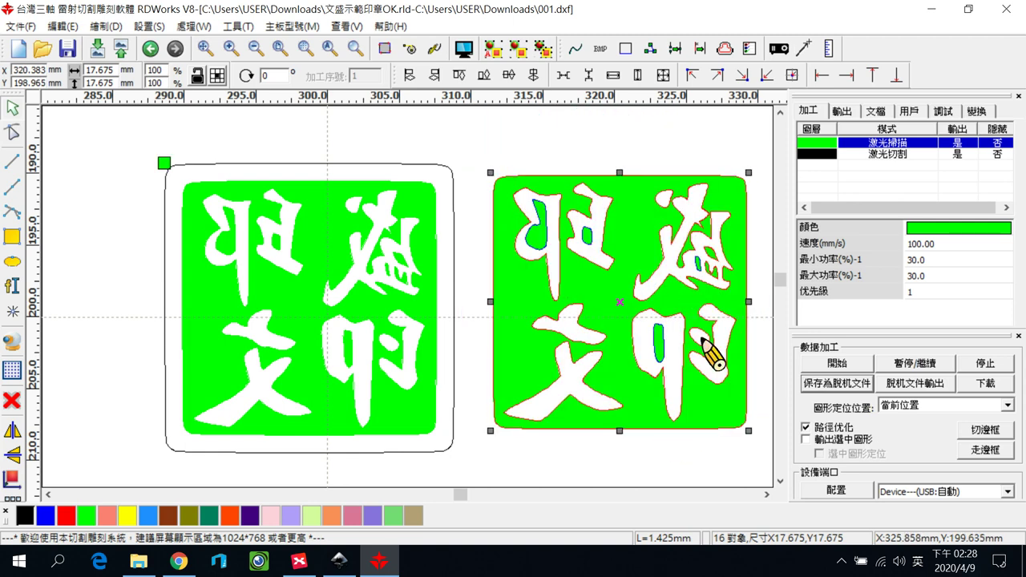
Assign the copied seal's frame to the black laser cutting layer, leaving its characters on the green scanning layer.
left_click(618, 144)
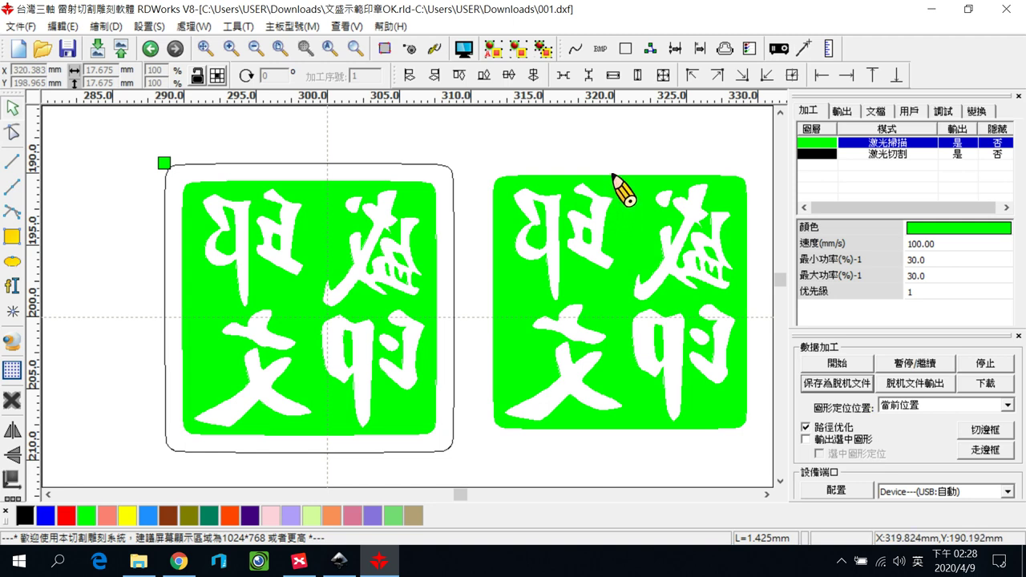
left_click(617, 178)
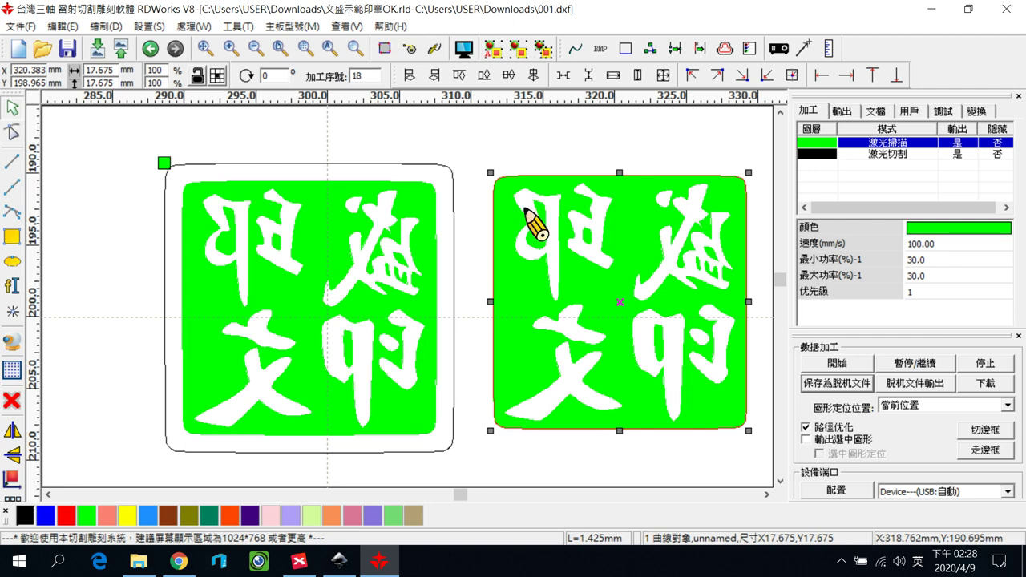
left_click(29, 515)
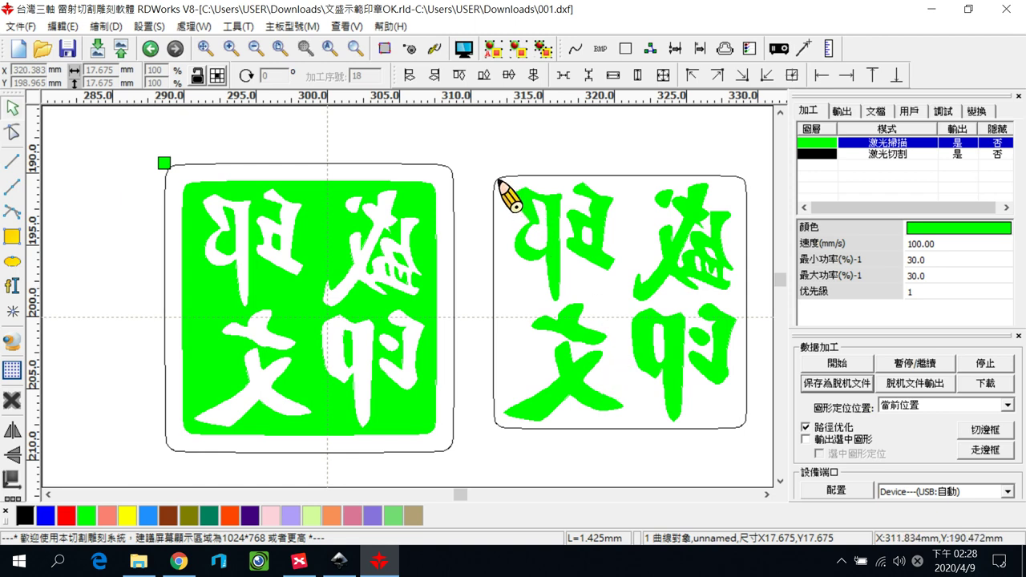
Resize the copied frame and its characters together to 20 × 20 mm.
left_click_drag(710, 417, 760, 405)
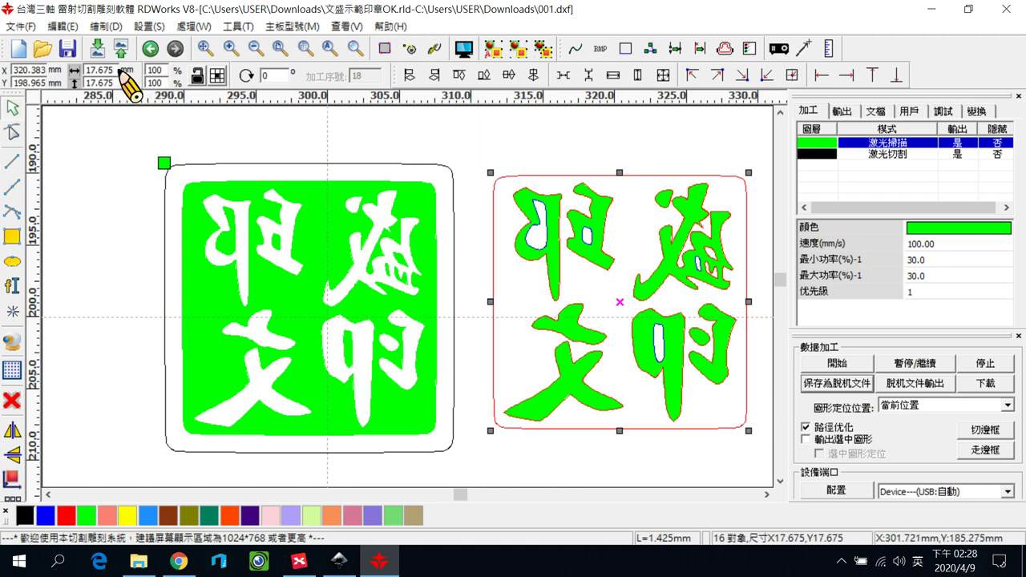
left_click_drag(118, 71, 81, 70)
type("20")
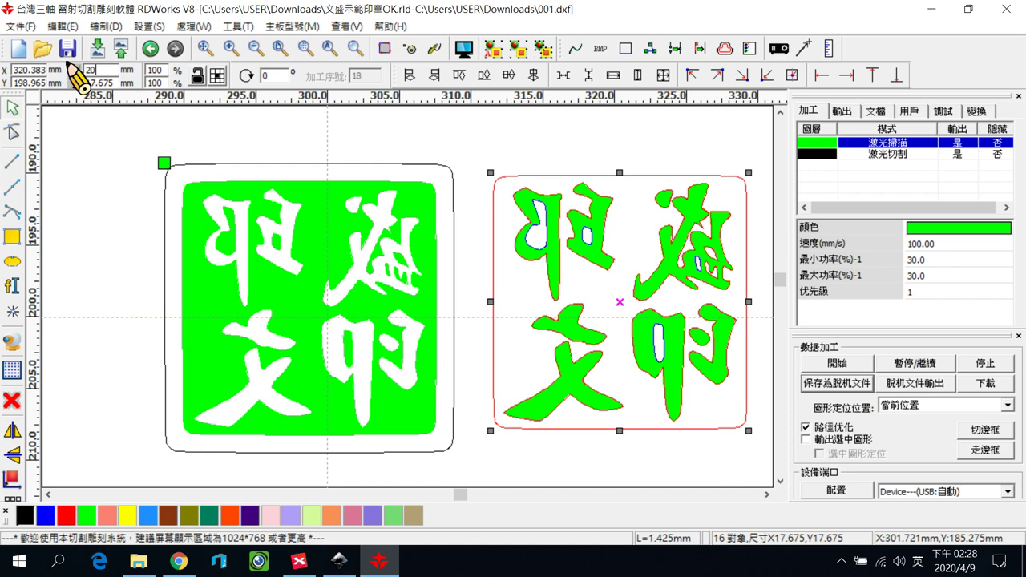
key("Tab")
type("20")
key("Return")
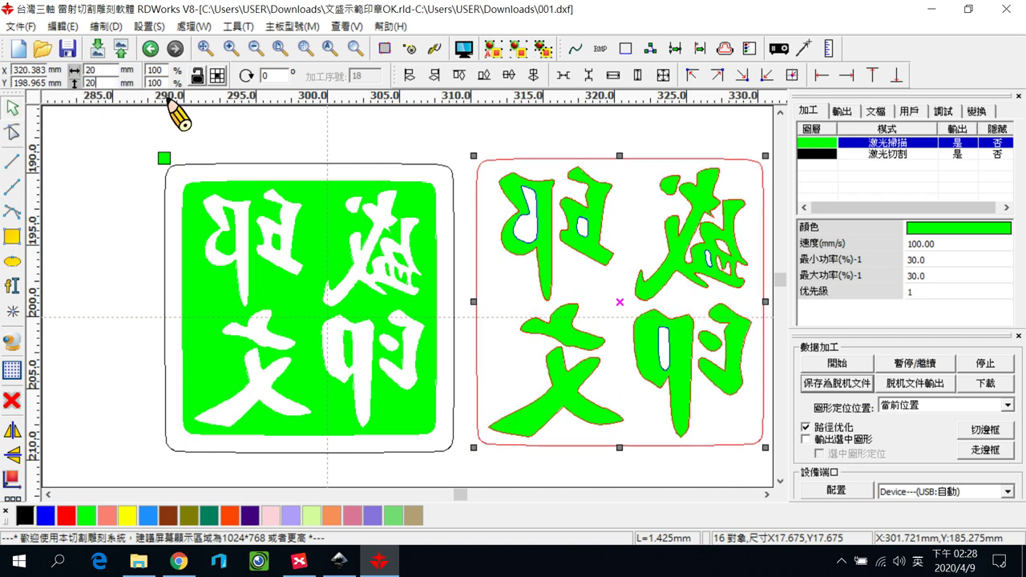
left_click(529, 158)
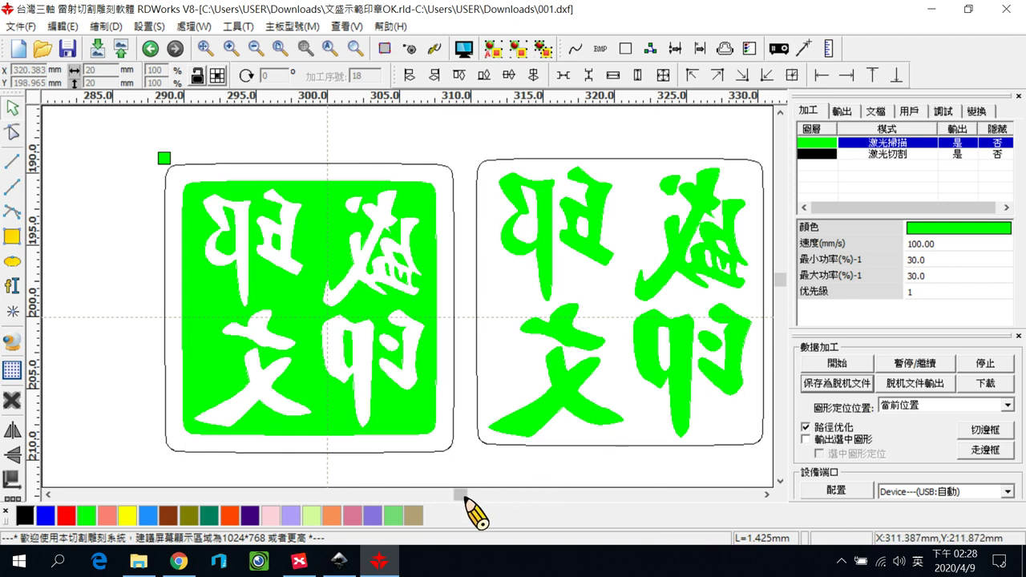
Resize the copied seal, frame and characters together, to 19.6 × 19.6 mm.
left_click_drag(461, 497, 460, 494)
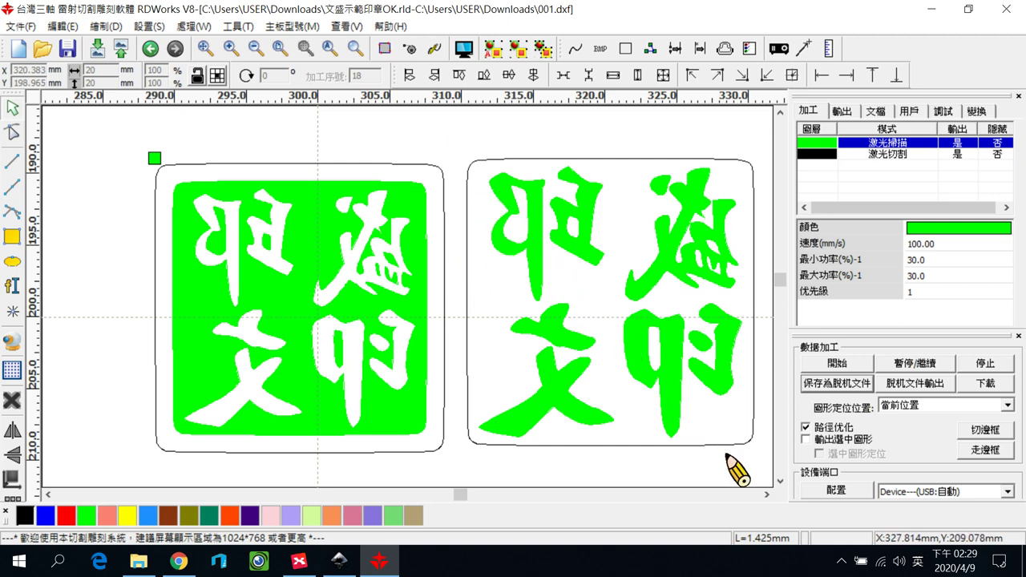
left_click_drag(771, 475, 459, 257)
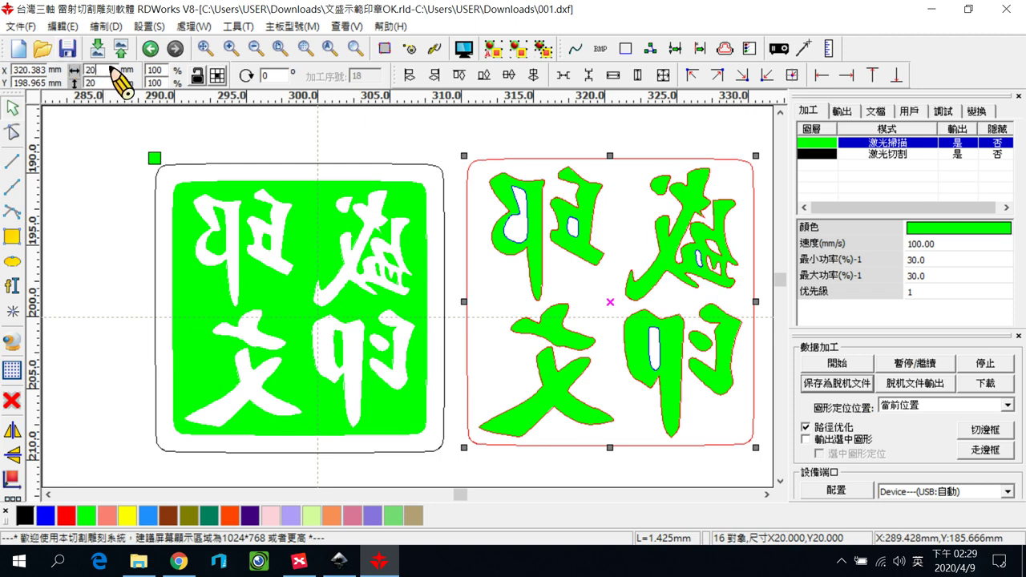
double_click(88, 71)
key("Tab")
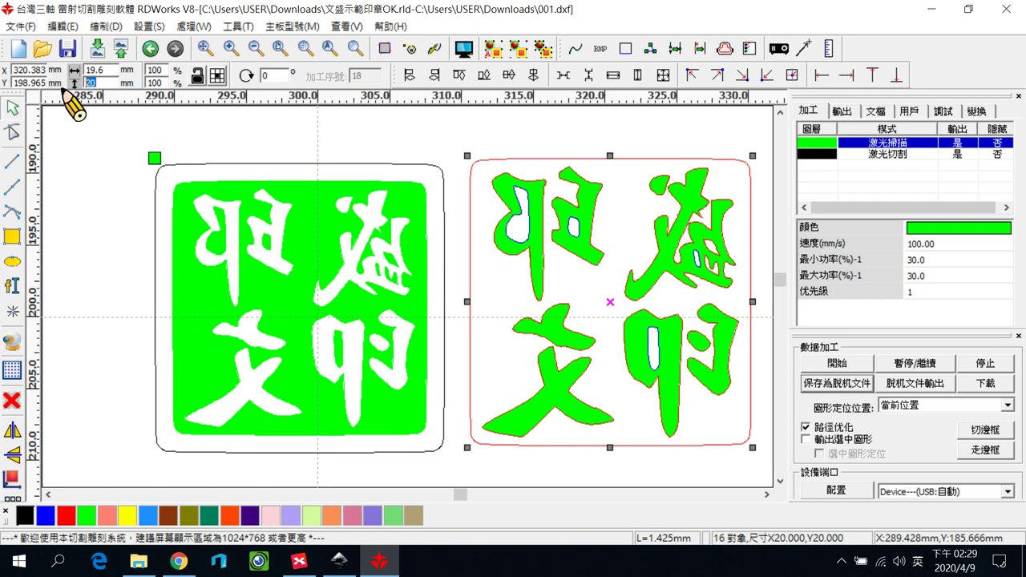
type("19.6")
key("Return")
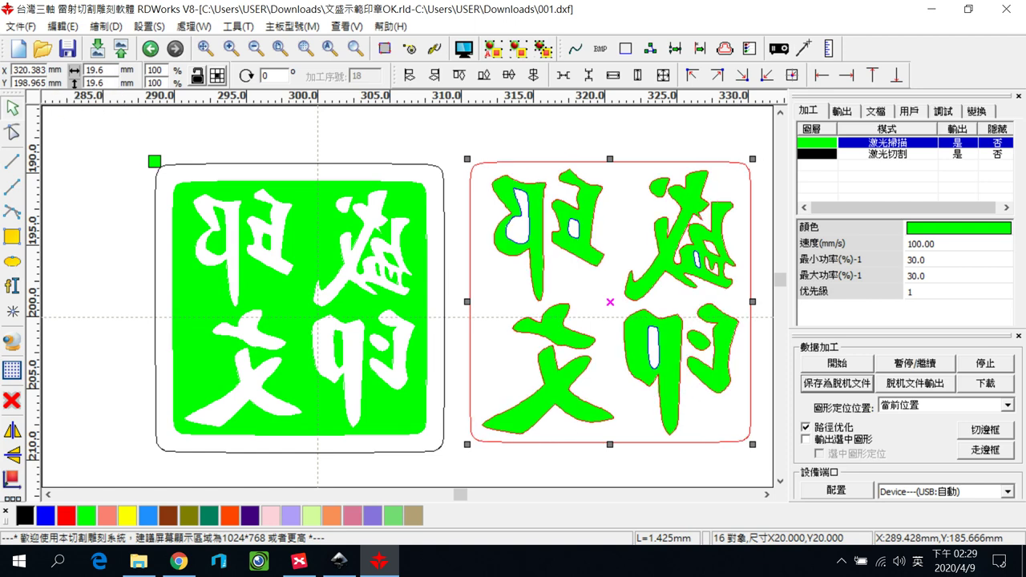
left_click(571, 156)
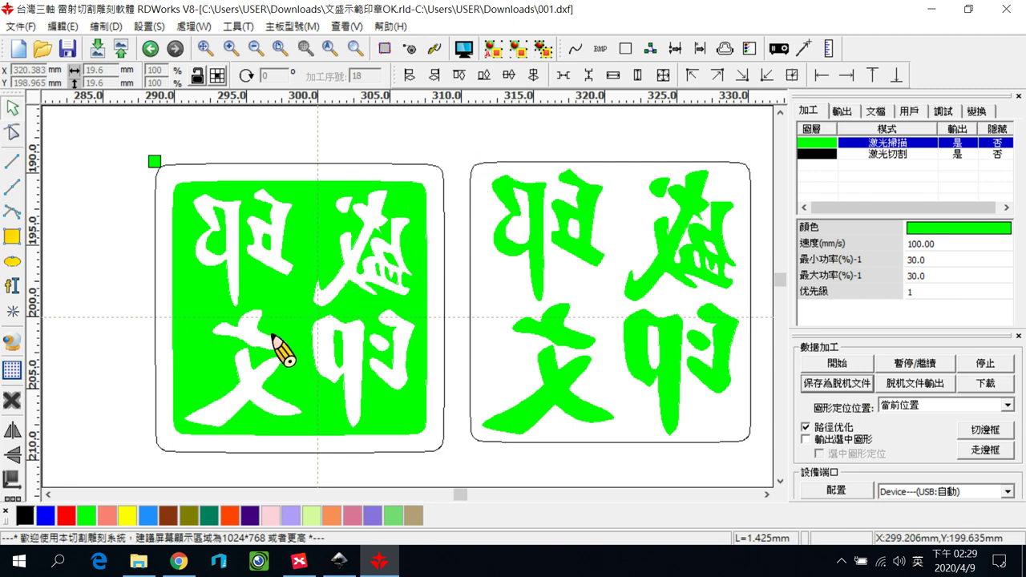
Resize the original seal with its outer cut frame to 19.6 × 19.6 mm.
left_click_drag(98, 469, 453, 148)
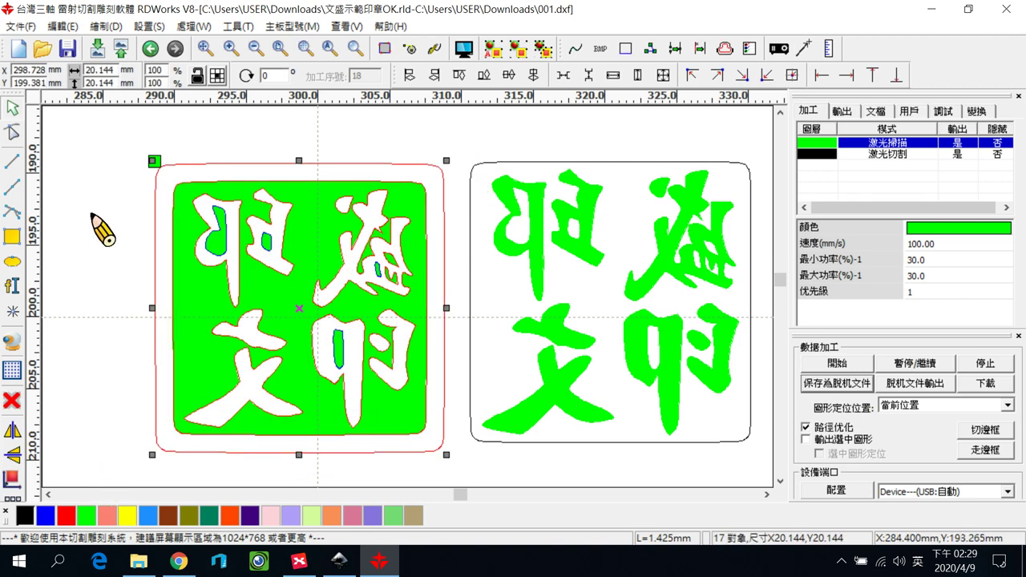
double_click(96, 71)
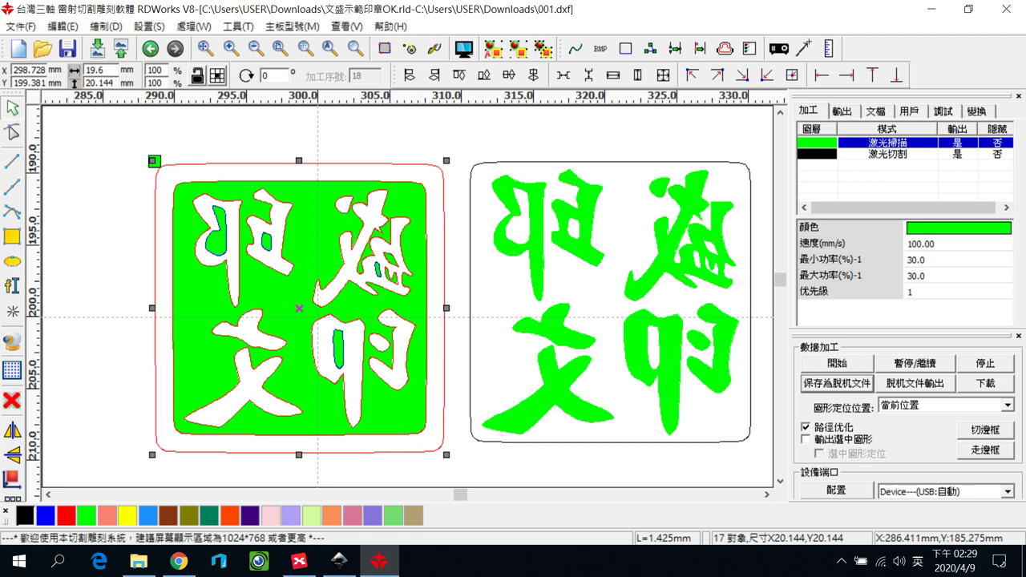
key("Tab")
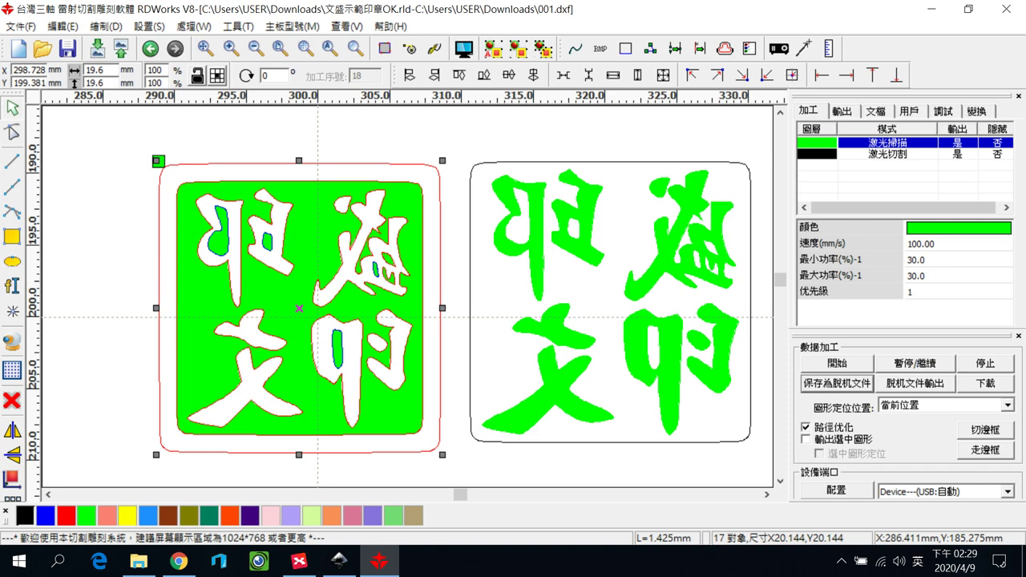
type("19.6")
key("Return")
left_click(493, 156)
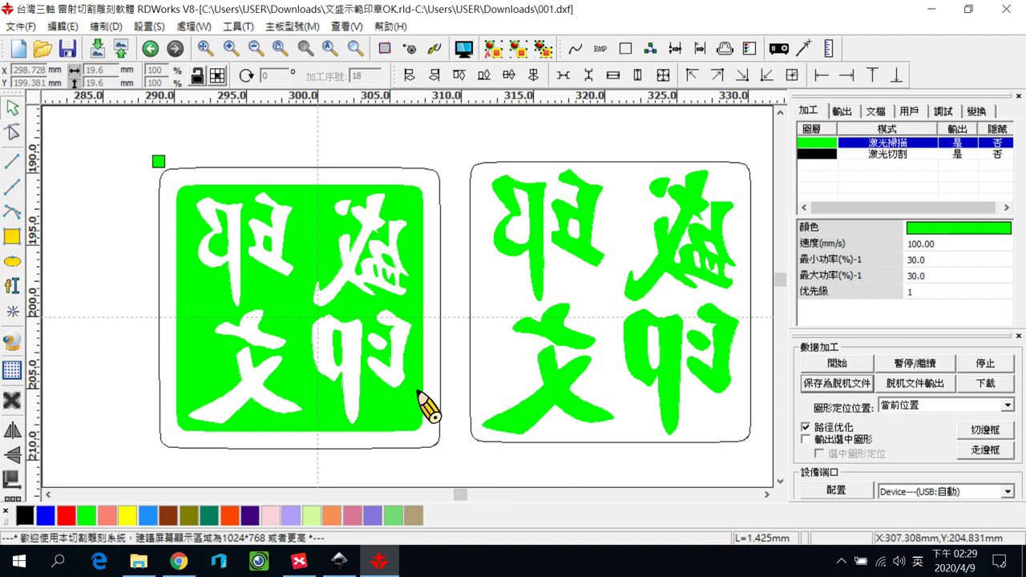
Swap the processing order of the green scanning and black cutting layers, and restore scanning as the first layer.
left_click(848, 155)
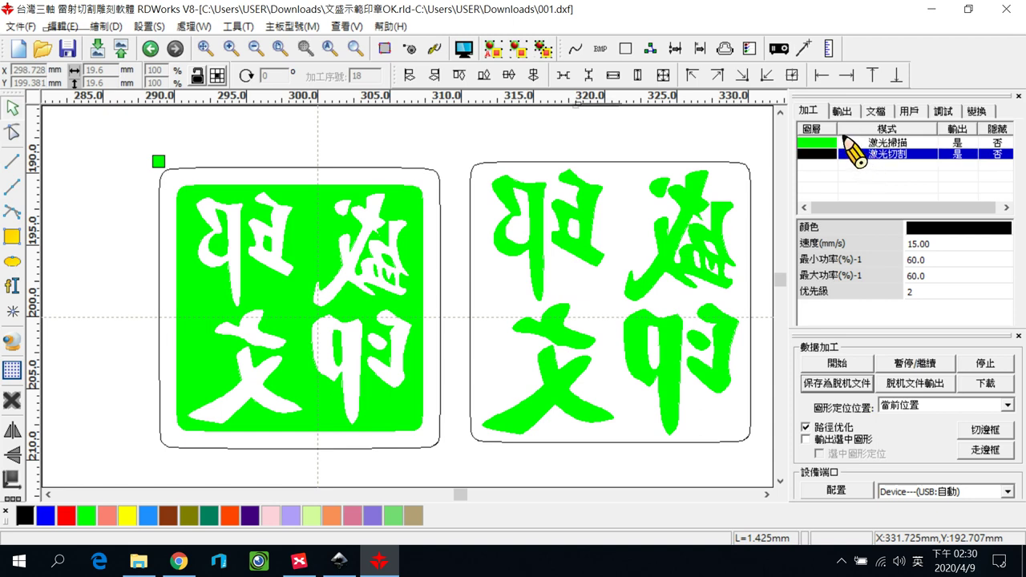
left_click(851, 143)
left_click_drag(849, 149, 852, 159)
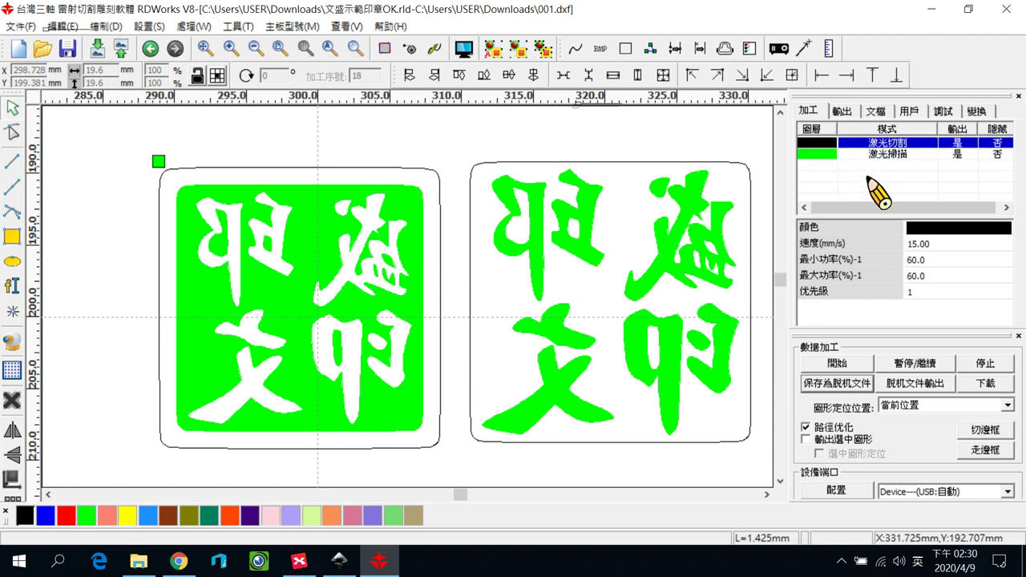
left_click_drag(848, 144, 852, 161)
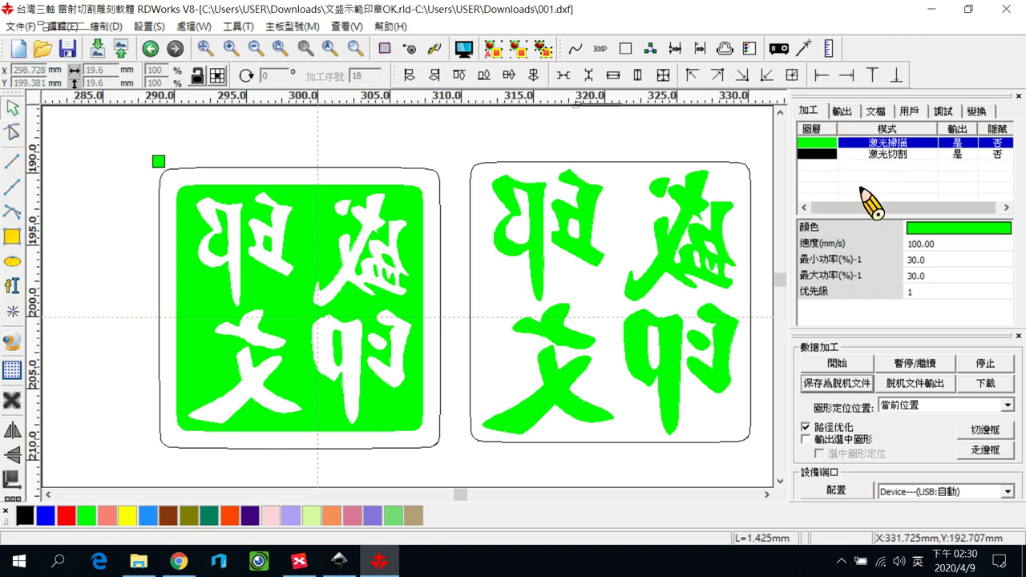
Review the green scanning layer's speed and minimum power settings.
double_click(864, 145)
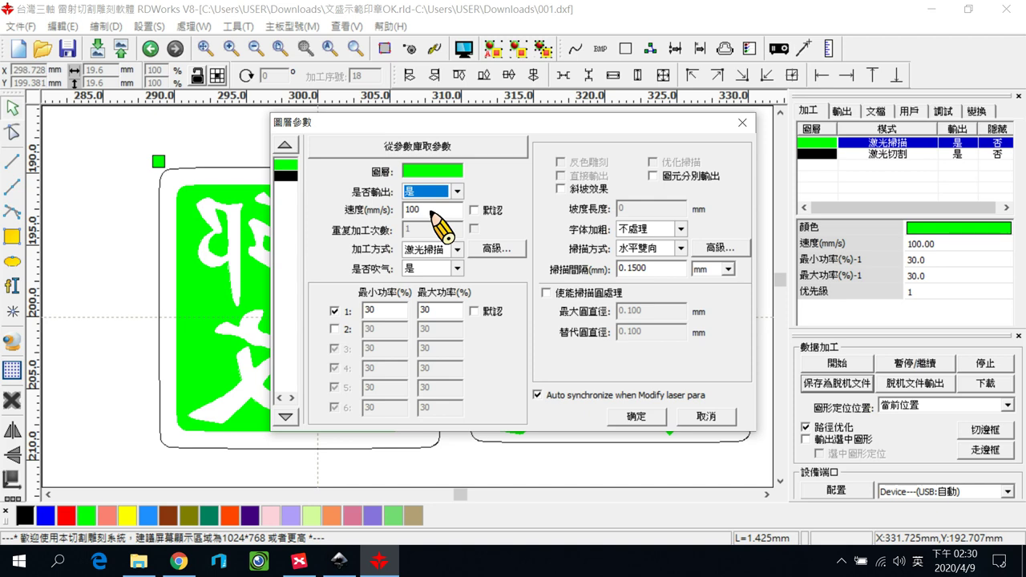
left_click_drag(431, 212, 403, 212)
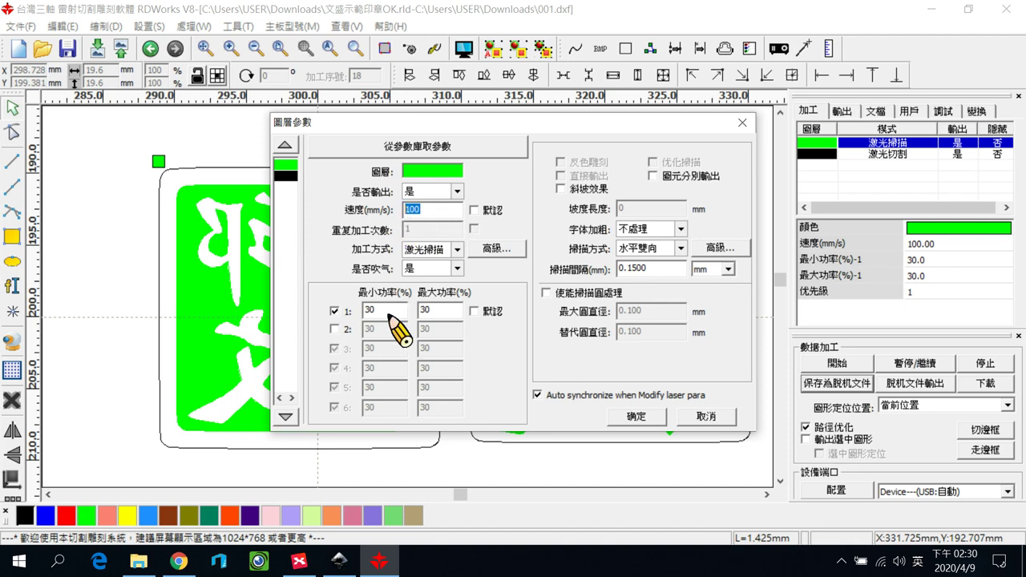
left_click_drag(391, 310, 353, 313)
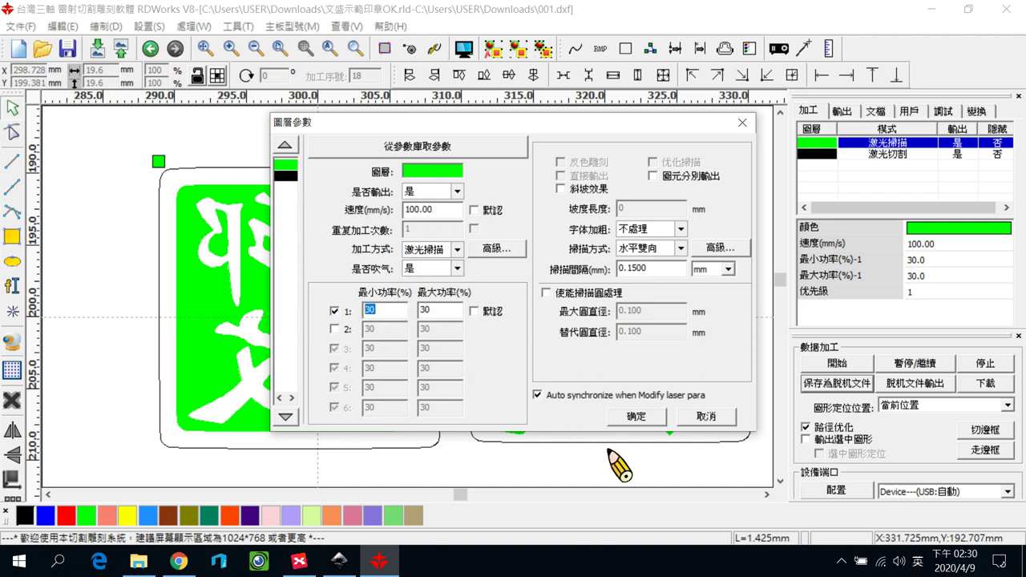
left_click(640, 418)
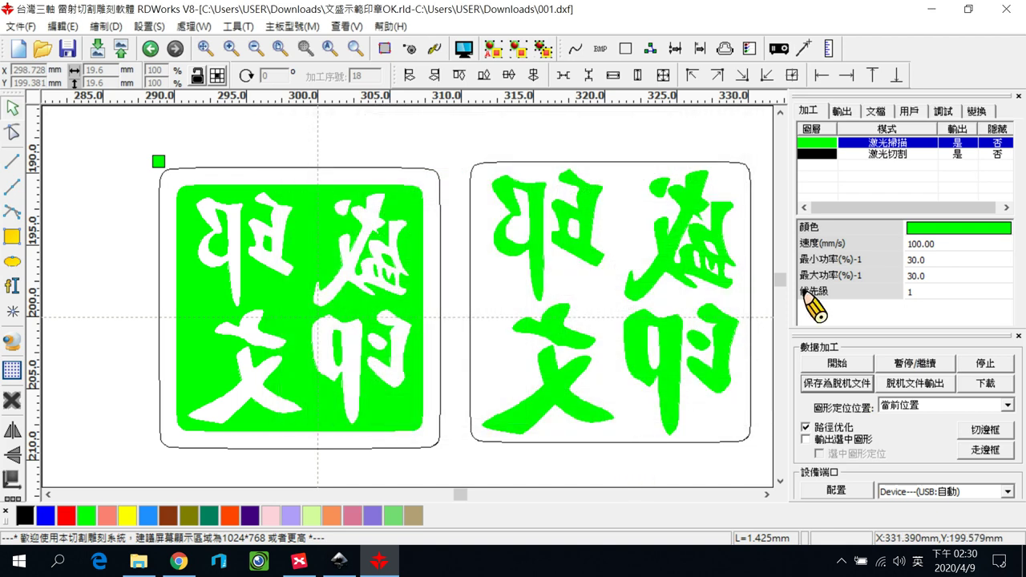
Review the black cutting layer's speed and minimum power settings.
left_click(832, 155)
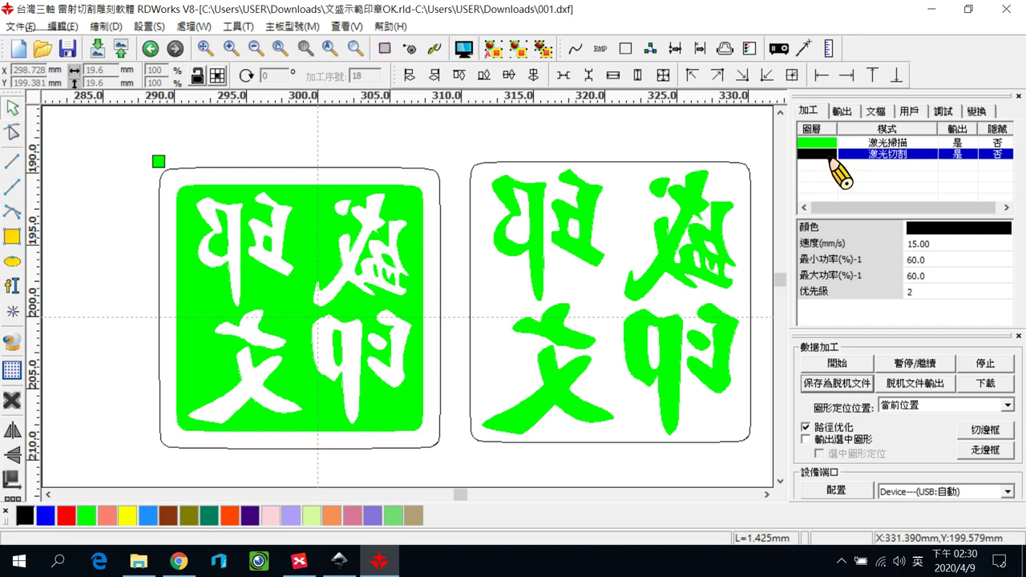
double_click(832, 155)
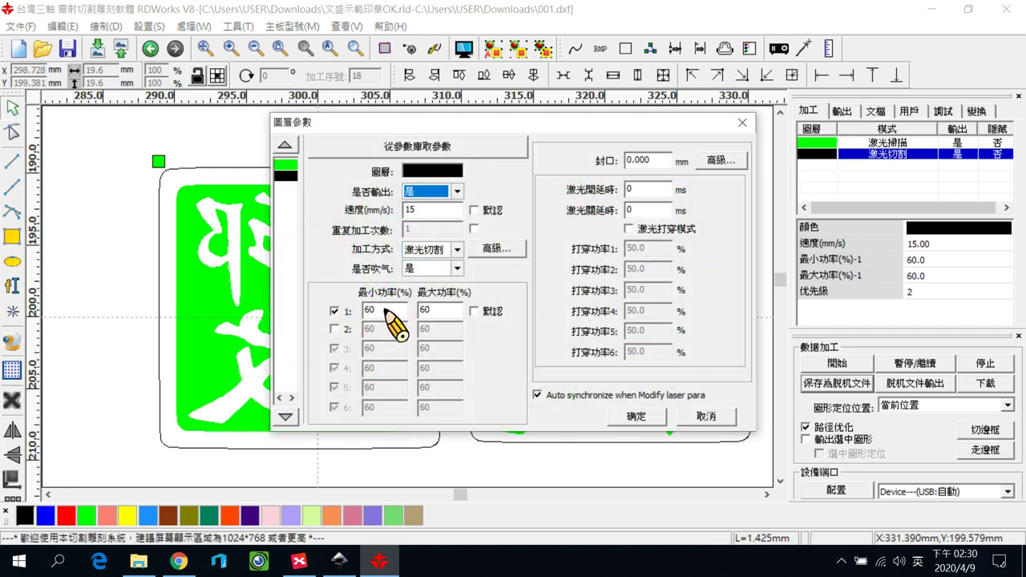
double_click(377, 310)
type("50")
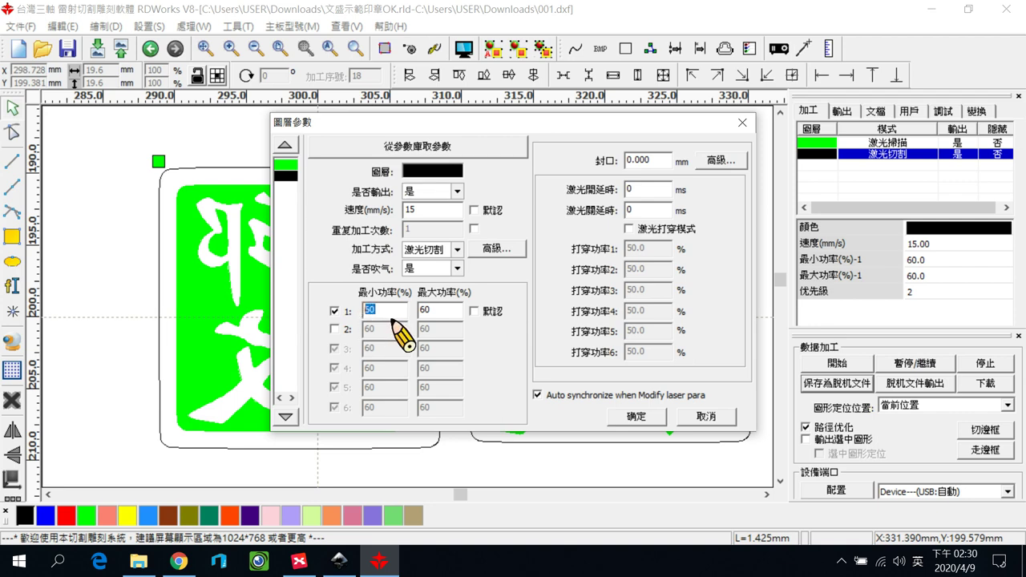
double_click(430, 212)
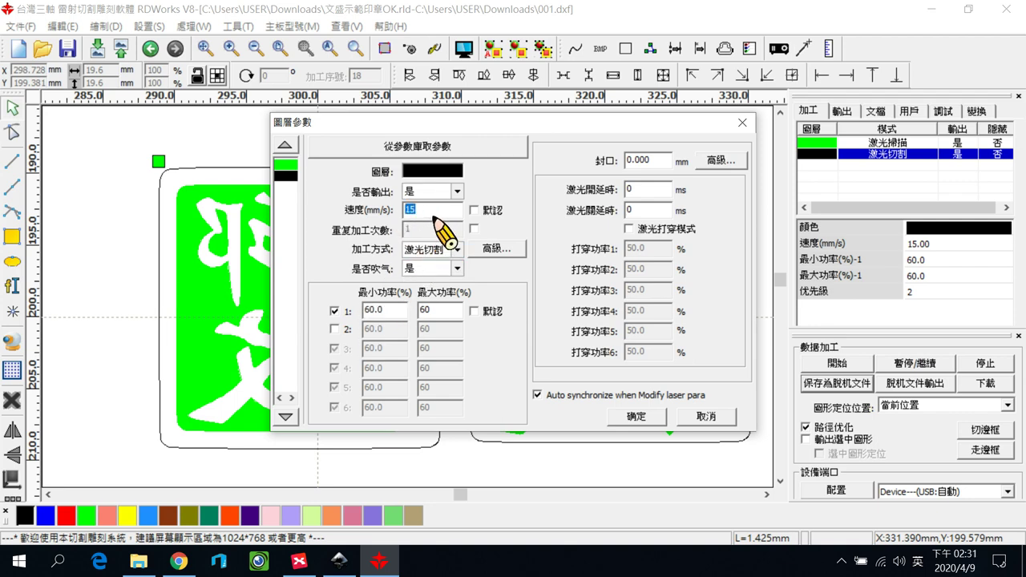
left_click(391, 312)
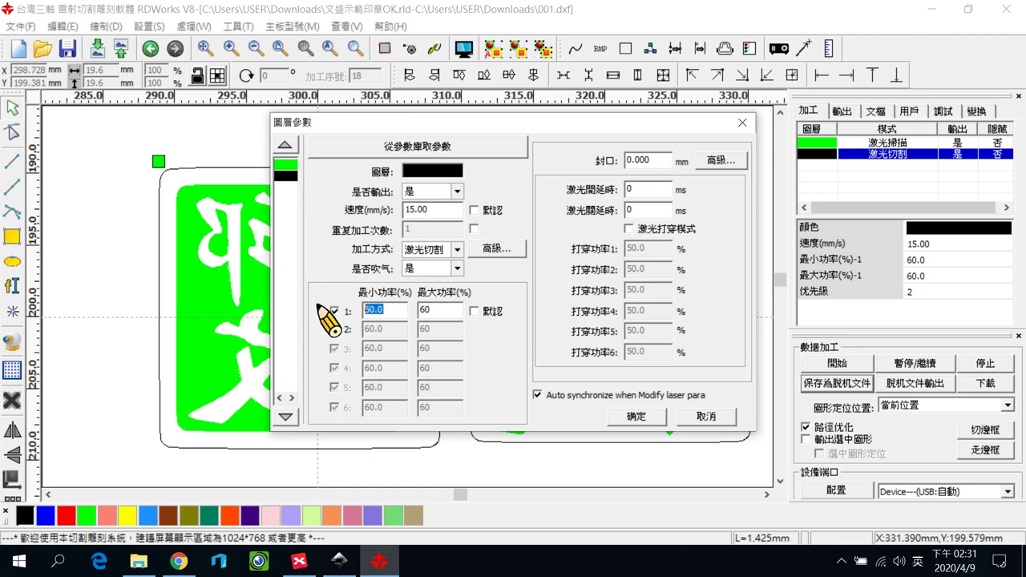
left_click_drag(430, 208, 402, 208)
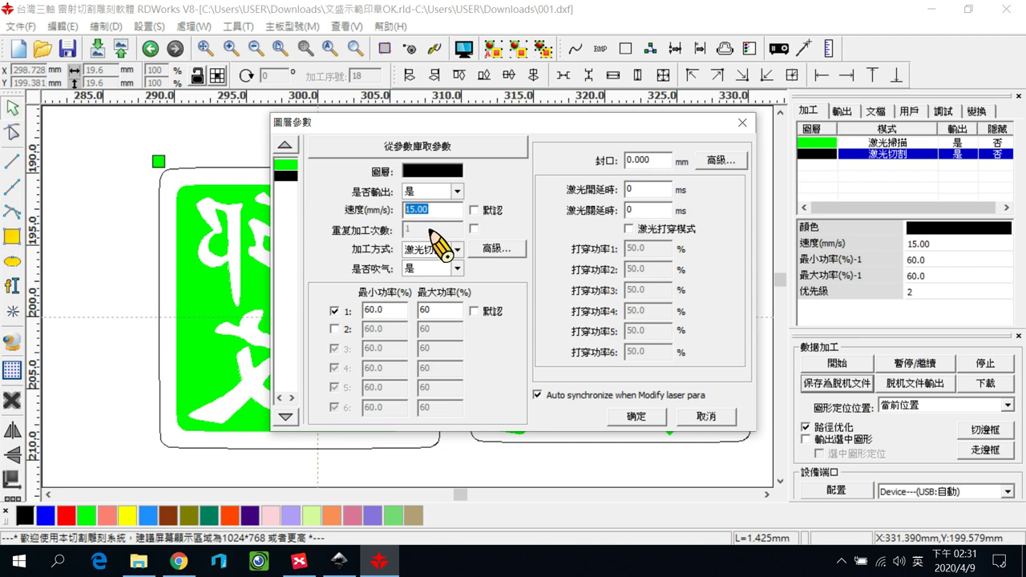
left_click(637, 416)
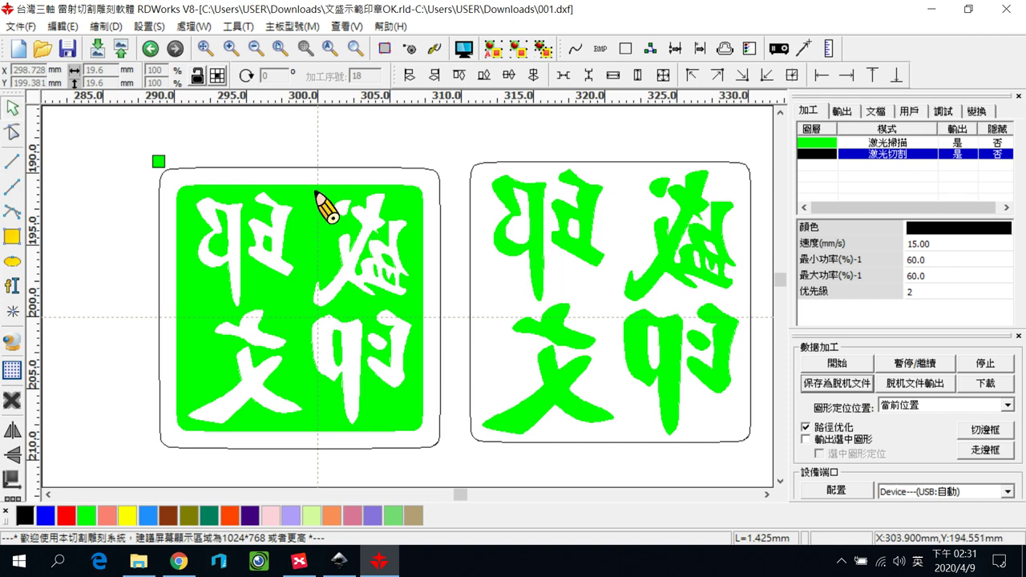
Save the project as a new laser file named 文盛示範印章OK2 in the 下載 folder.
left_click(31, 27)
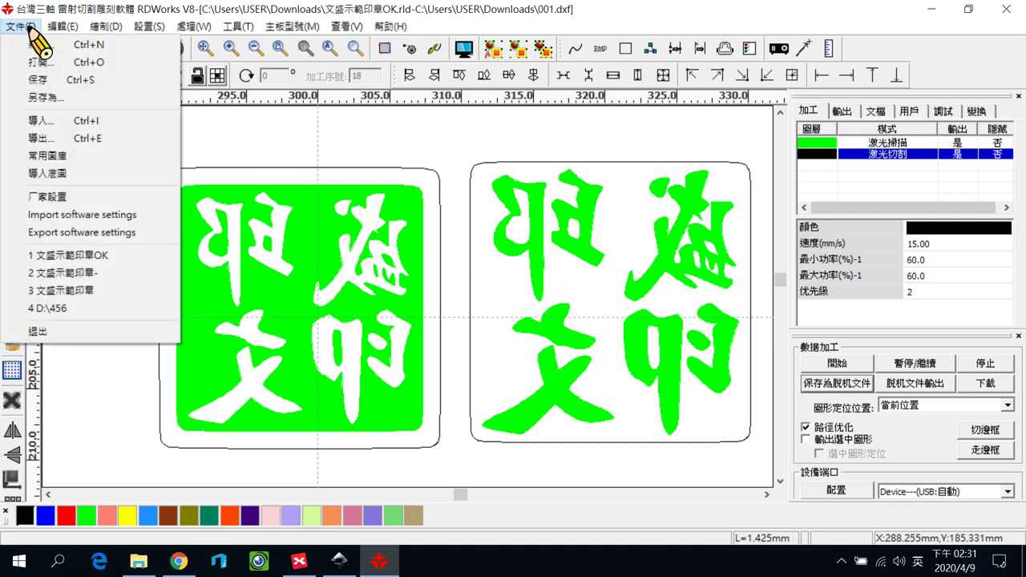
left_click(40, 97)
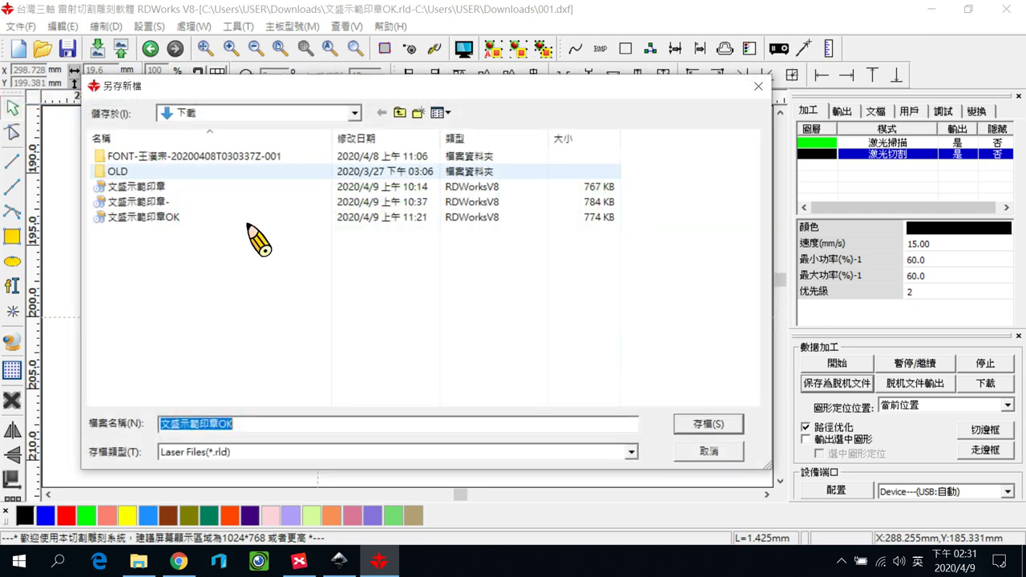
left_click(249, 423)
type("2")
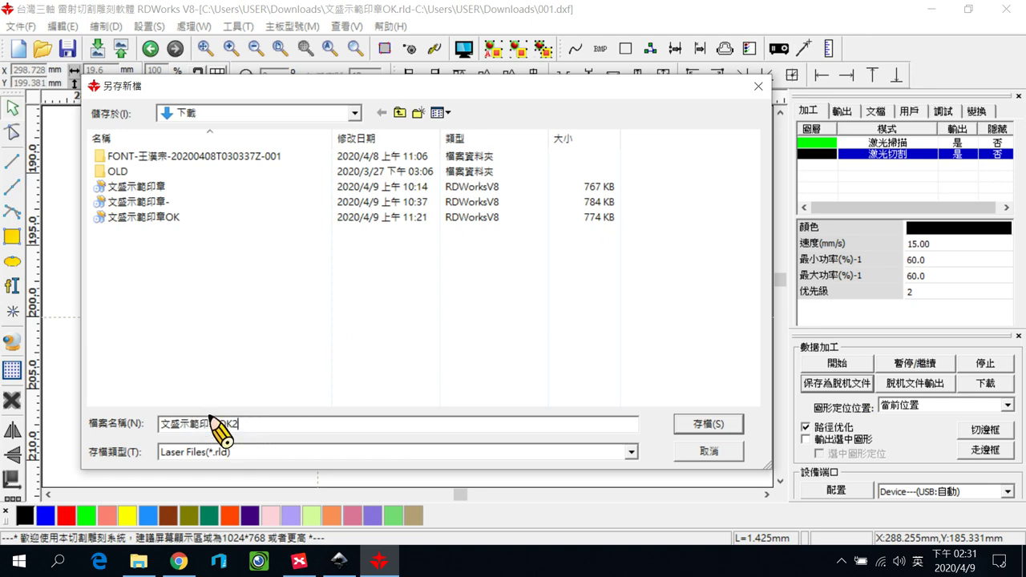
left_click(705, 426)
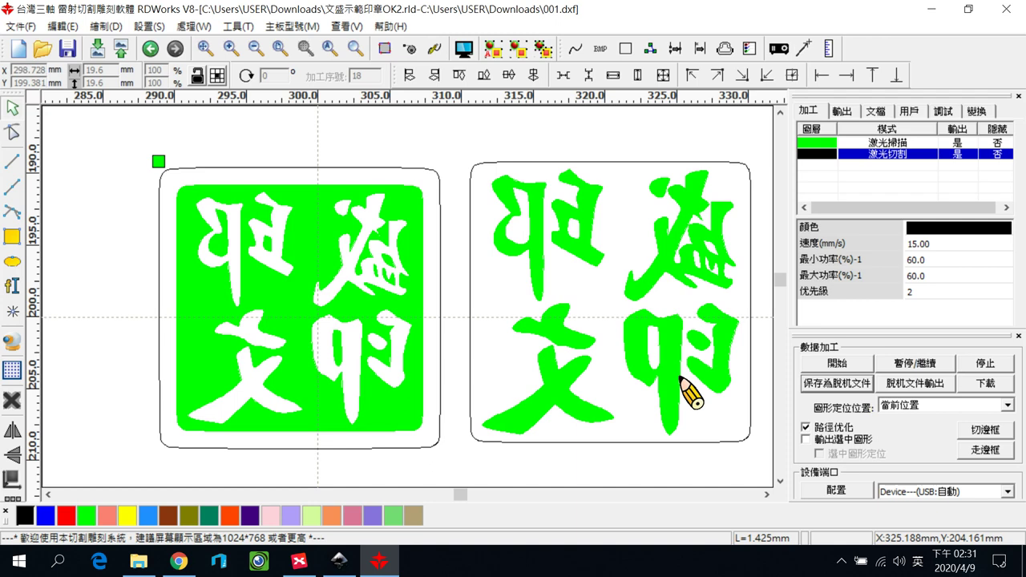
Save the job as an offline machine file named 1234ok on the USB (D:) drive.
left_click(842, 382)
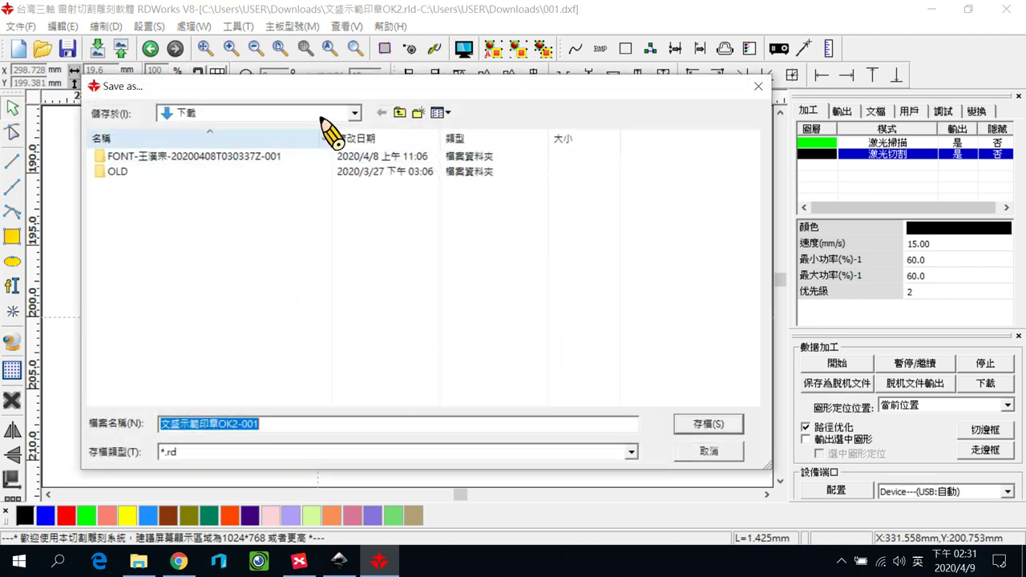
left_click(355, 113)
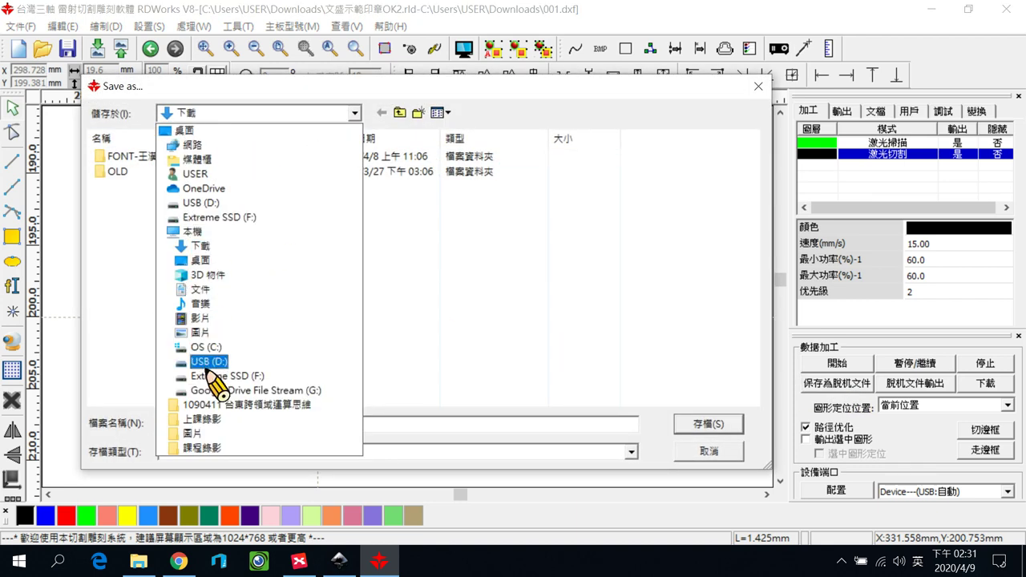
left_click(212, 202)
left_click_drag(259, 423, 253, 423)
left_click_drag(183, 425, 112, 434)
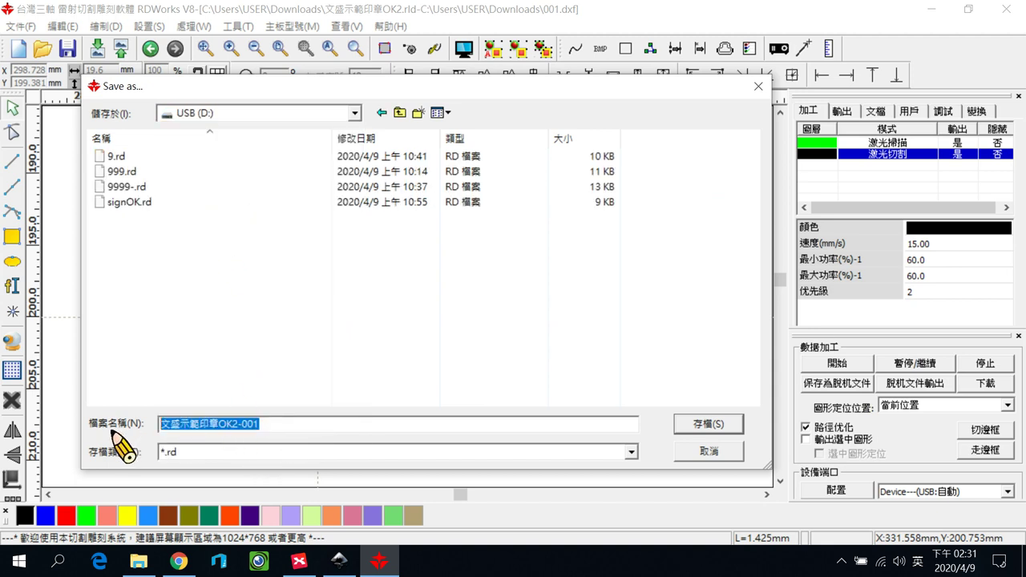
type("1234ok")
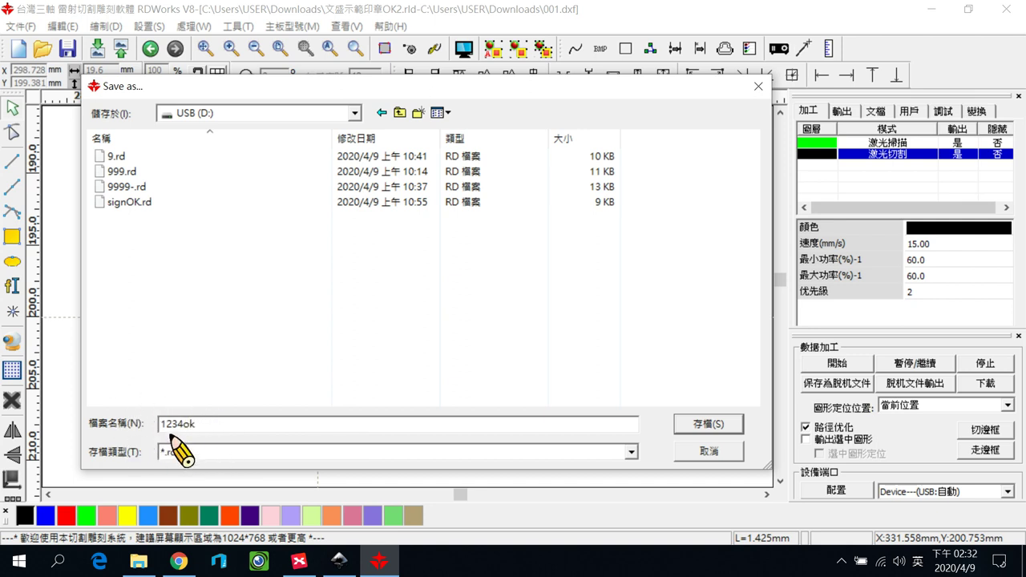
left_click(709, 427)
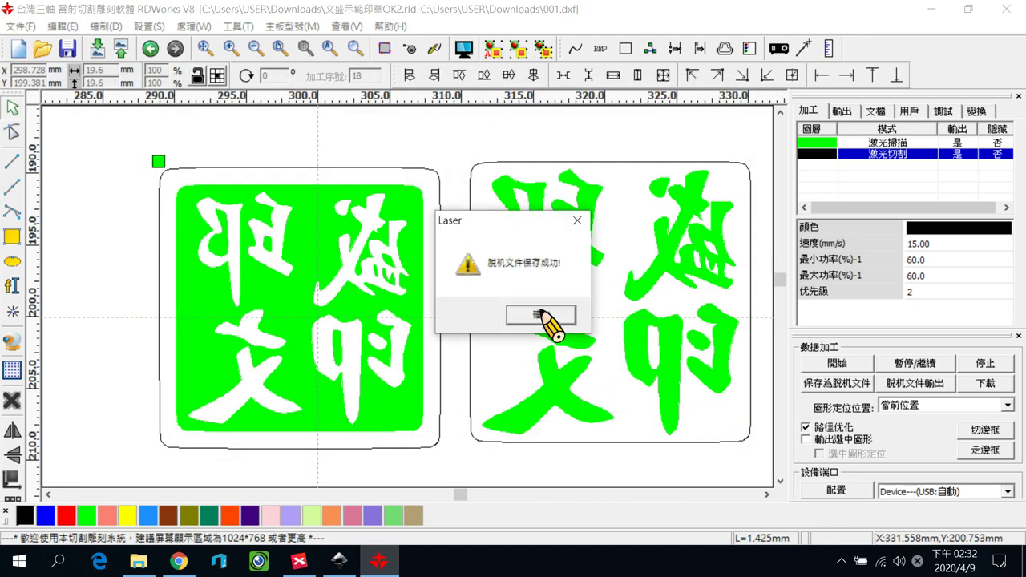
left_click(541, 315)
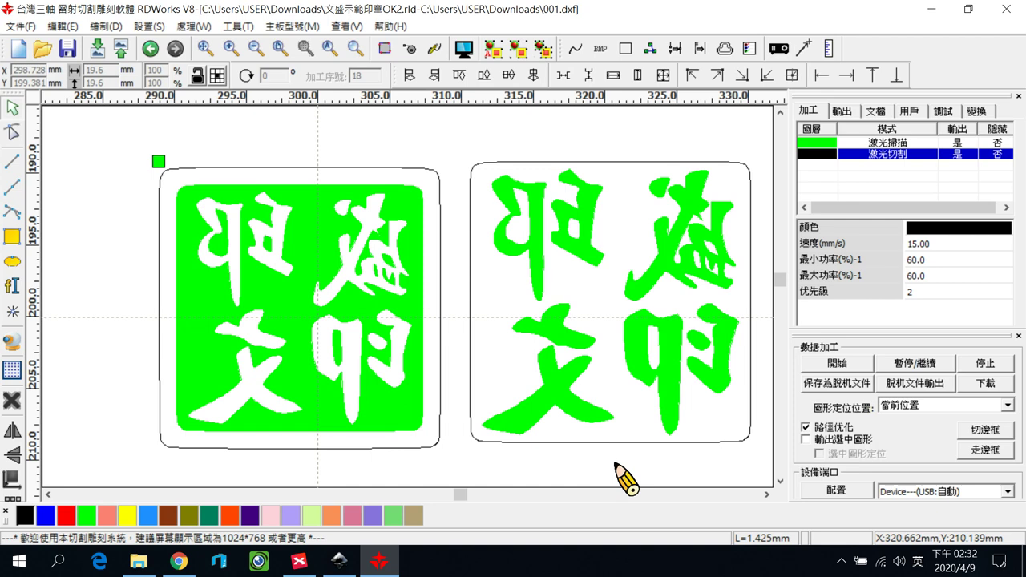